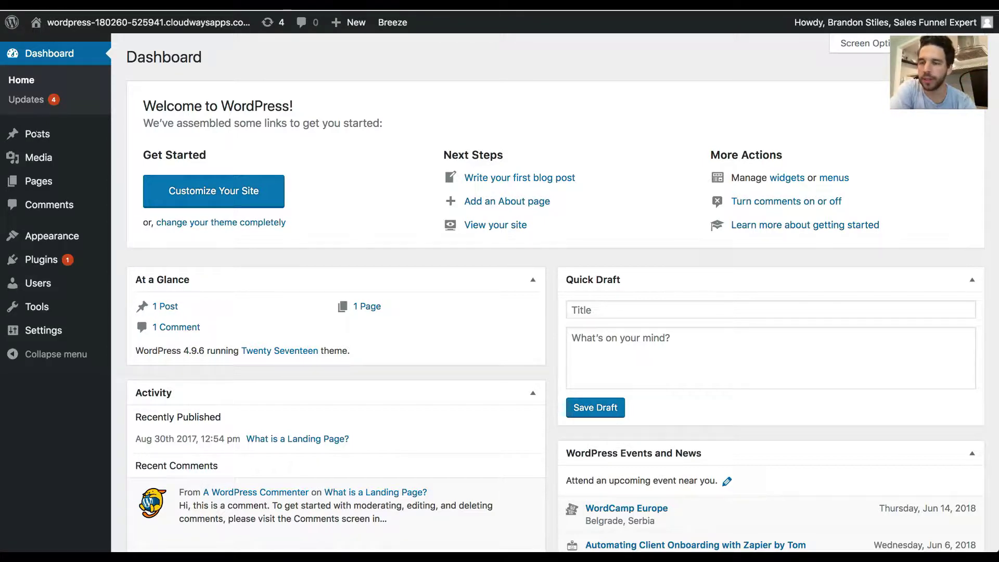
Open the post 'What is a Landing Page?' from the Posts list for editing
{"action": "mouse_move", "coordinate": [37, 133]}
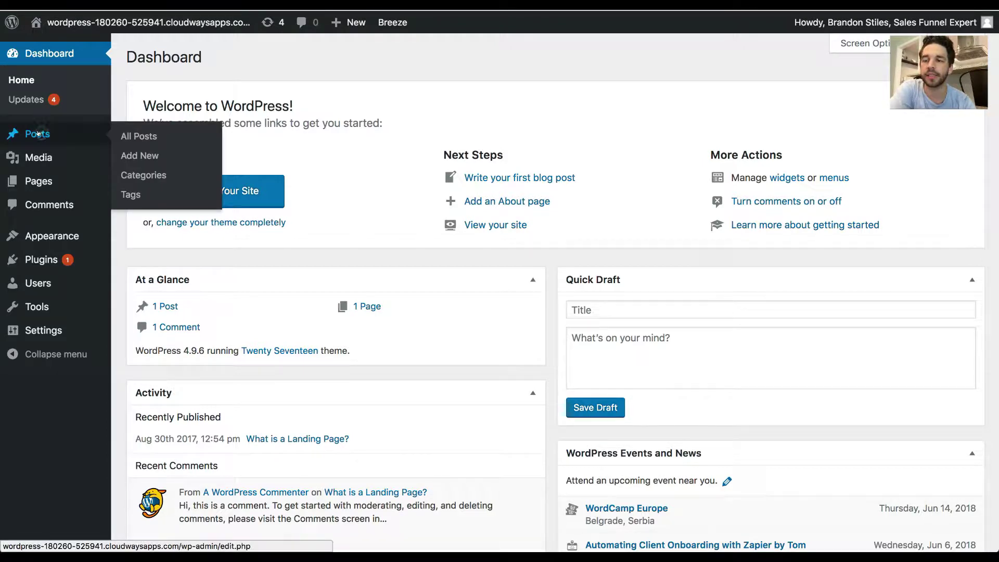
{"action": "left_click", "coordinate": [38, 134]}
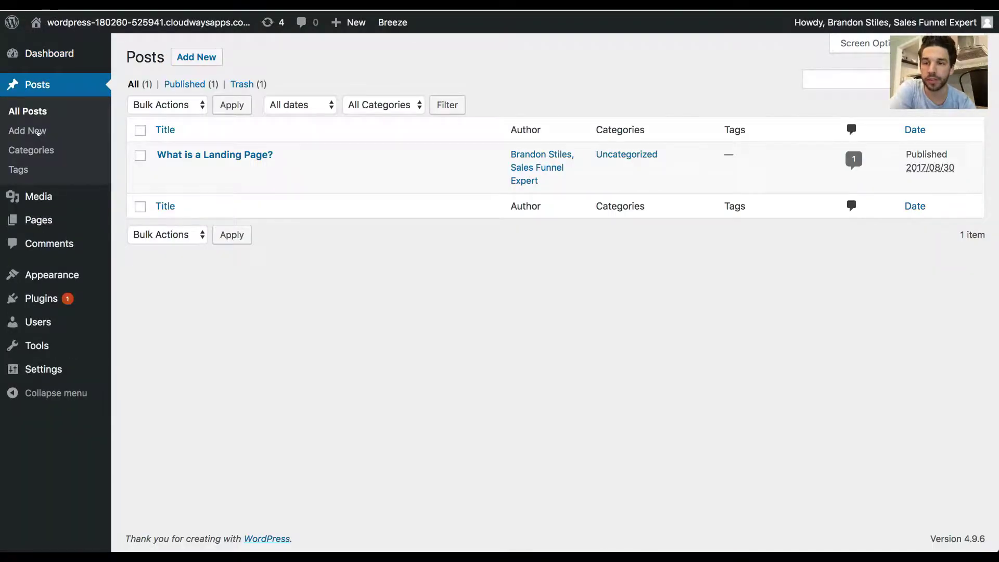
{"action": "mouse_move", "coordinate": [172, 156]}
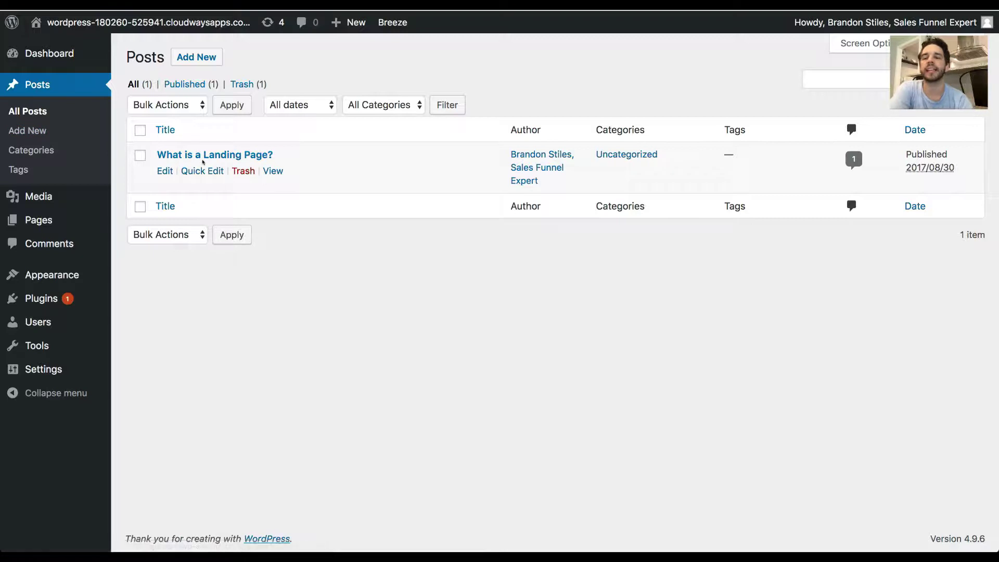
{"action": "left_click", "coordinate": [163, 171]}
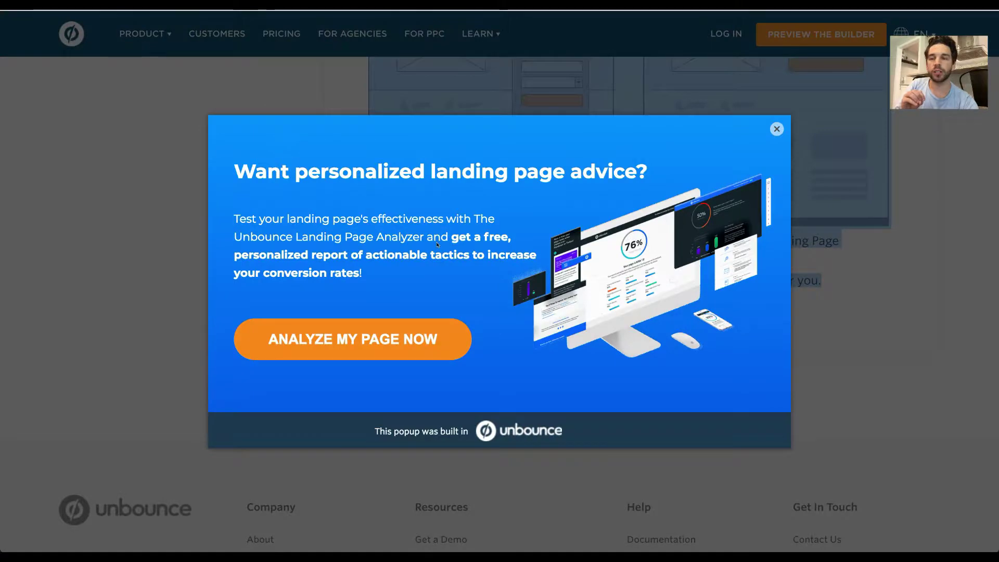
Dismiss the landing page advice popup, then read through the whole post and its example image
{"action": "scroll", "coordinate": [438, 245], "scroll_direction": "up", "scroll_amount": 20}
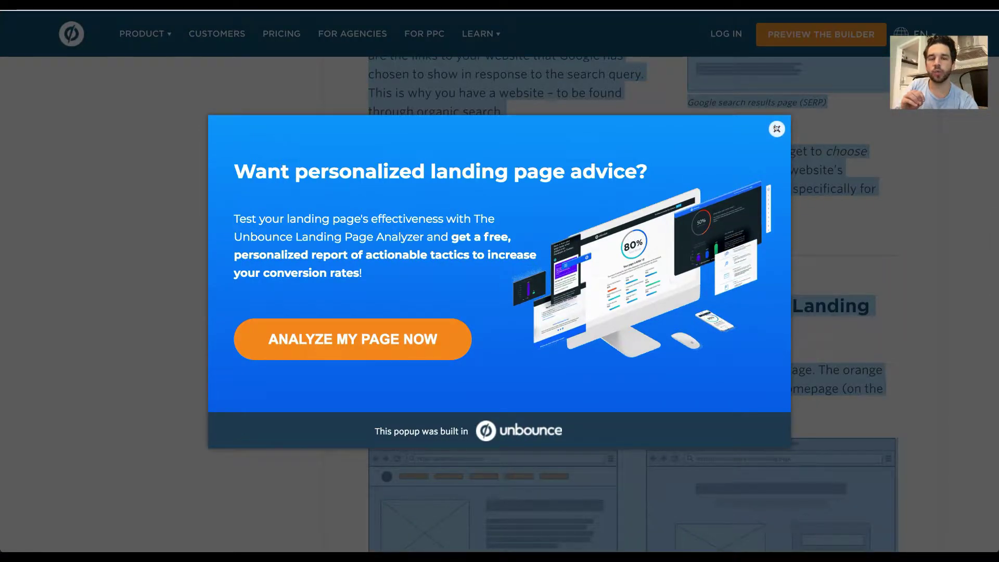
{"action": "left_click", "coordinate": [777, 129]}
{"action": "scroll", "coordinate": [444, 257], "scroll_direction": "up", "scroll_amount": 15}
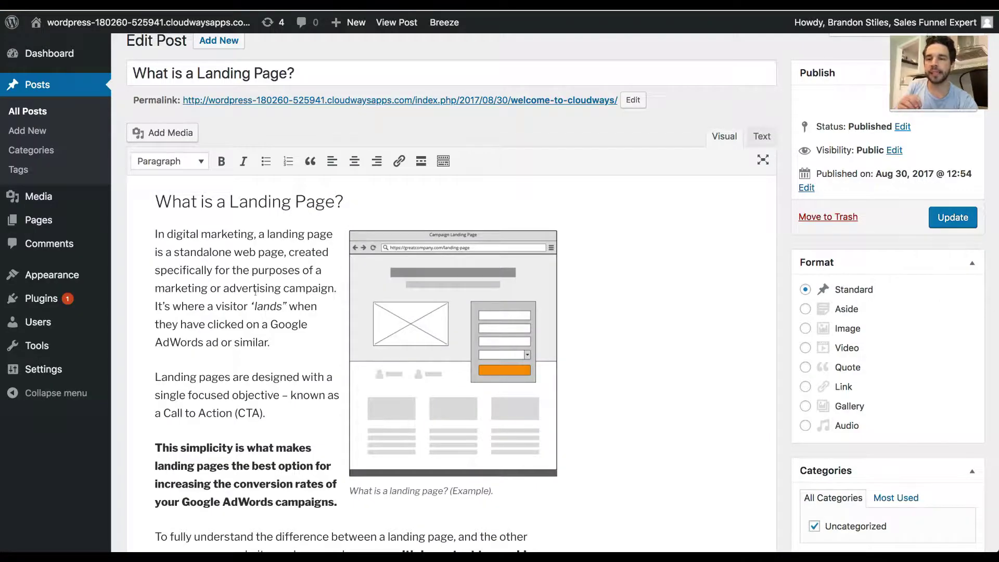
{"action": "scroll", "coordinate": [255, 292], "scroll_direction": "down", "scroll_amount": 10}
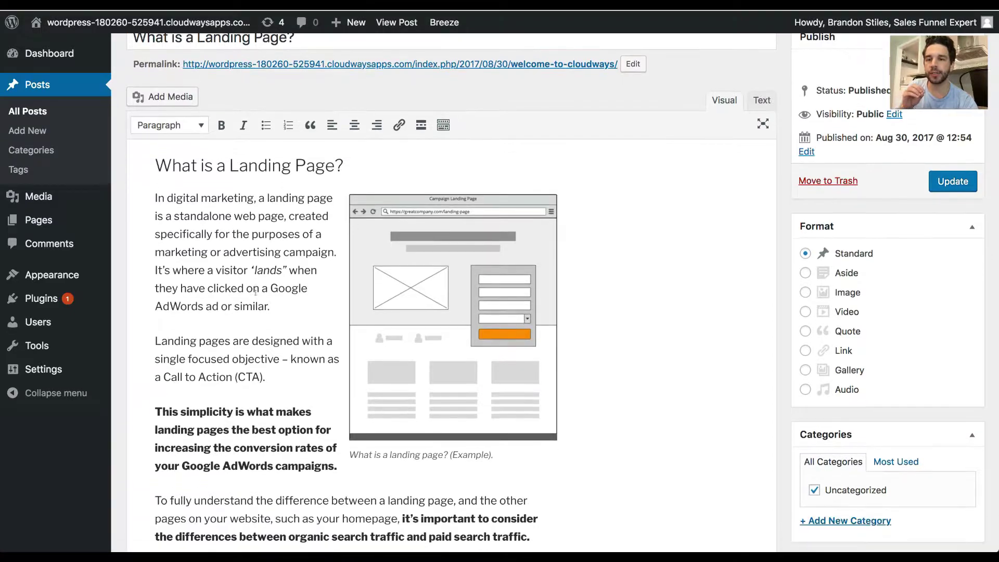
{"action": "scroll", "coordinate": [255, 293], "scroll_direction": "down", "scroll_amount": 15}
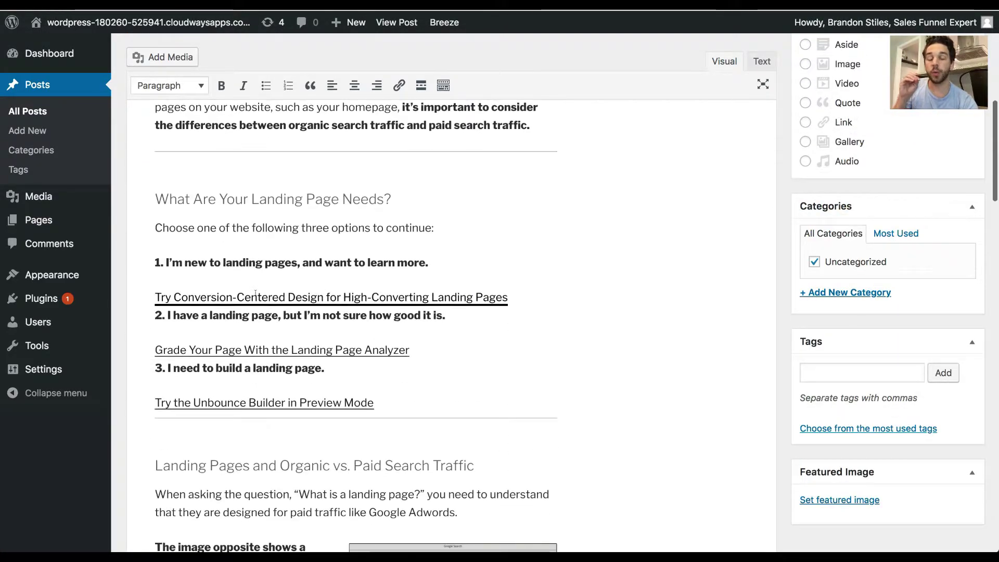
{"action": "scroll", "coordinate": [256, 294], "scroll_direction": "down", "scroll_amount": 15}
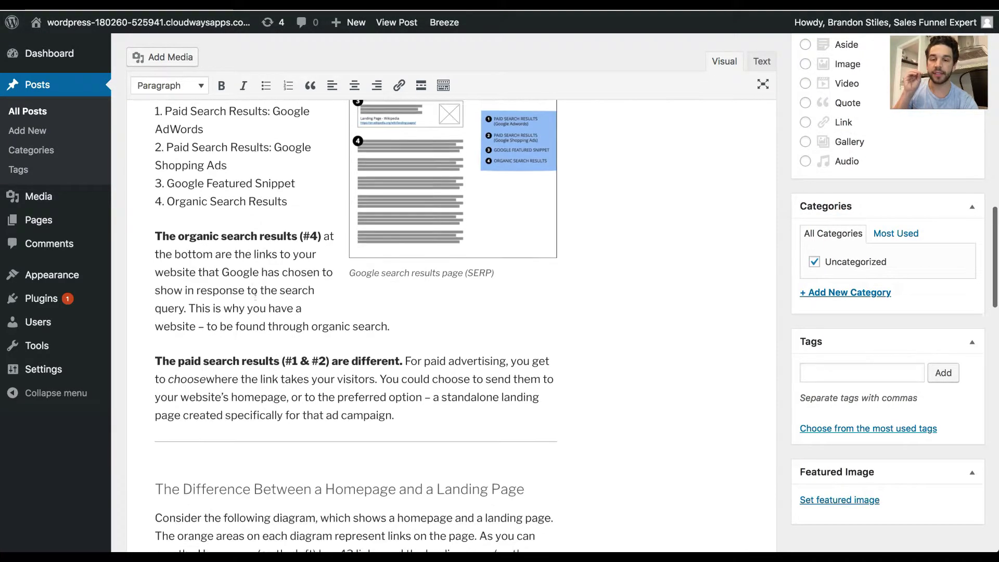
{"action": "scroll", "coordinate": [255, 293], "scroll_direction": "down", "scroll_amount": 15}
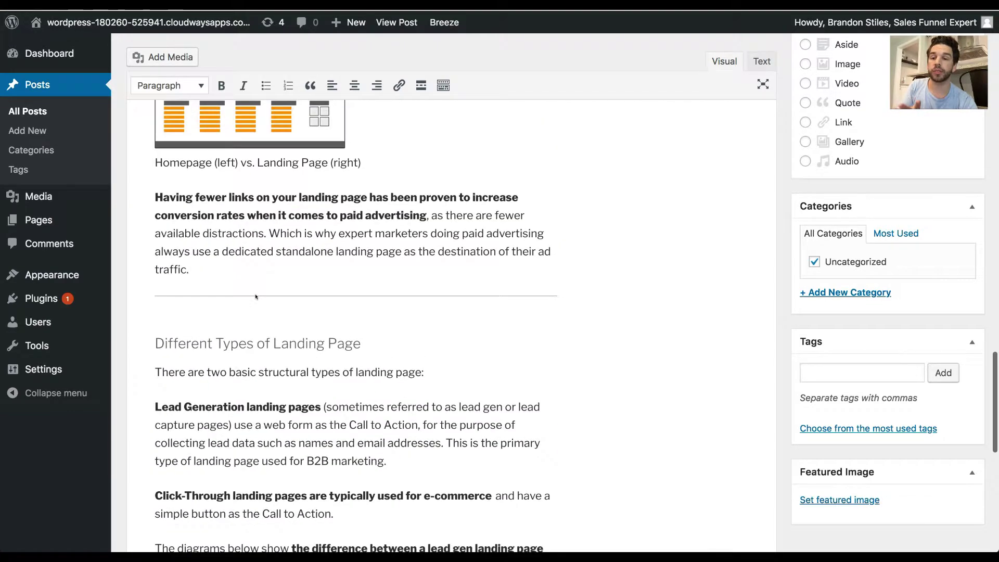
{"action": "scroll", "coordinate": [255, 293], "scroll_direction": "down", "scroll_amount": 3}
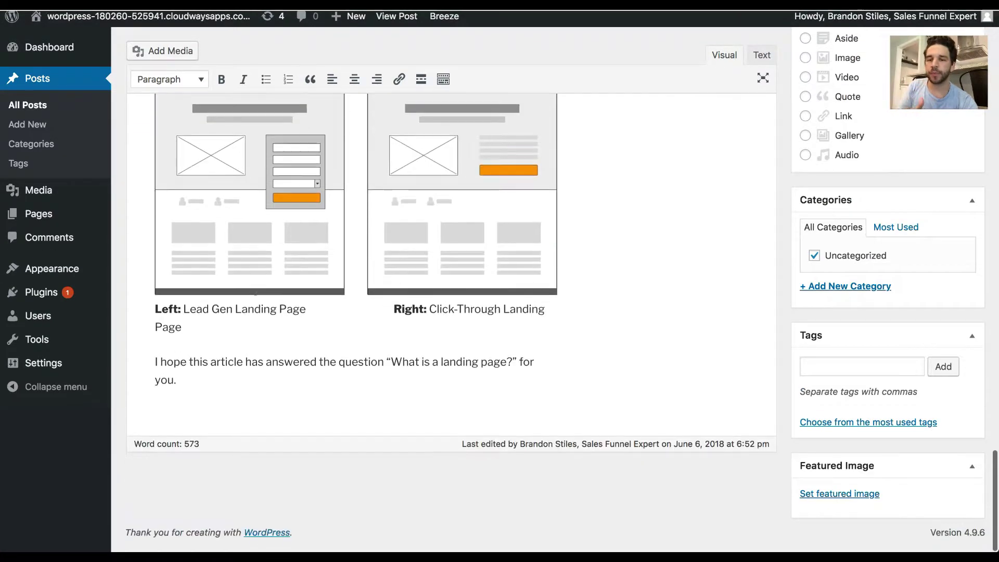
{"action": "scroll", "coordinate": [255, 293], "scroll_direction": "up", "scroll_amount": 20}
{"action": "scroll", "coordinate": [255, 293], "scroll_direction": "up", "scroll_amount": 10}
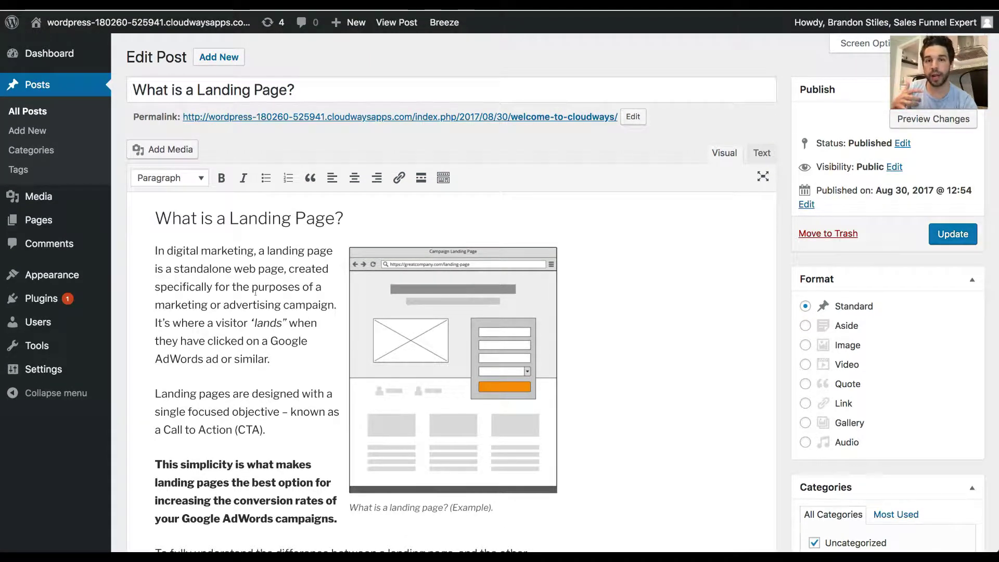
{"action": "mouse_move", "coordinate": [41, 300]}
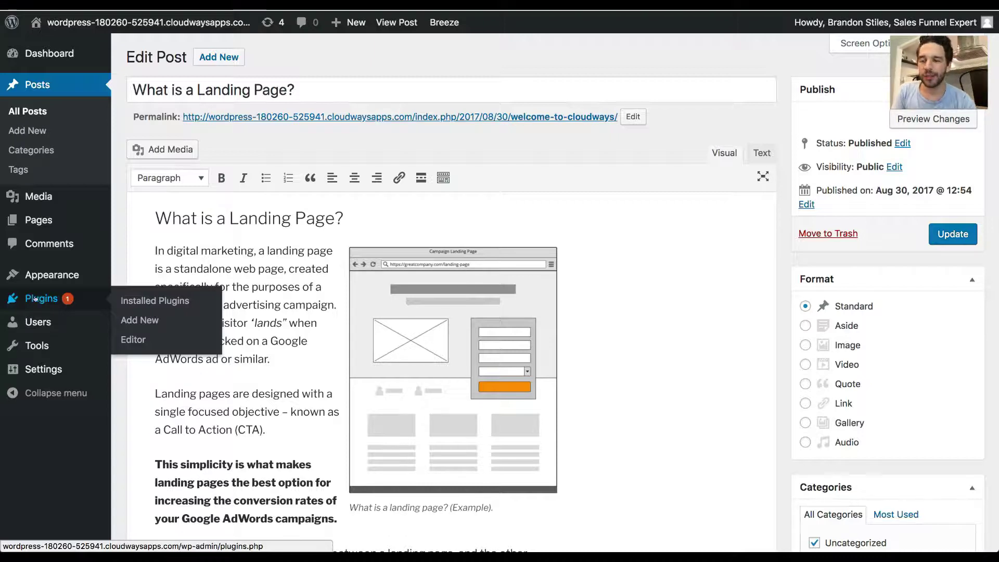
Search Add New plugins for 'yoast seo', then install and activate Yoast SEO
{"action": "left_click", "coordinate": [152, 320]}
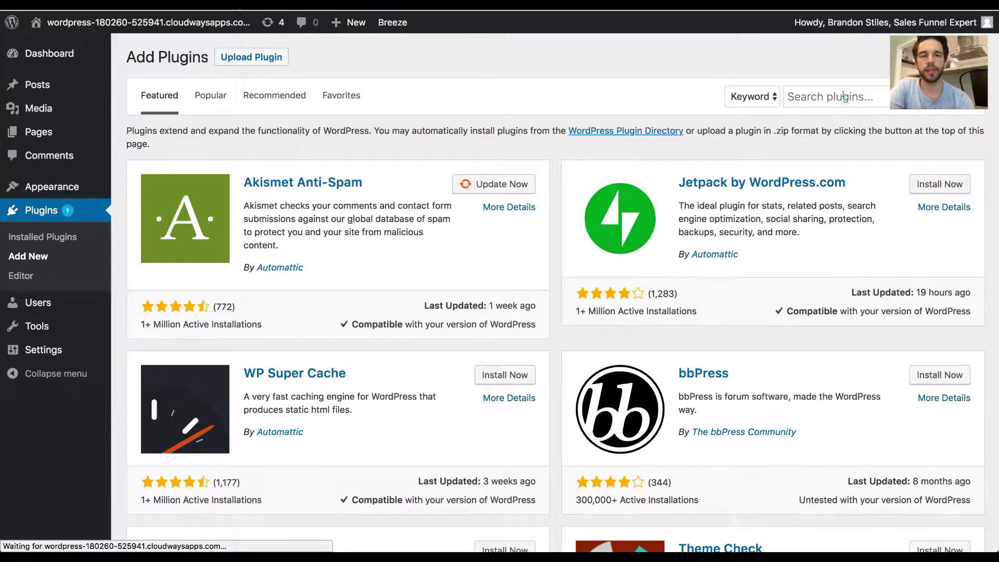
{"action": "left_click", "coordinate": [841, 97]}
{"action": "type", "text": "yoast seo"}
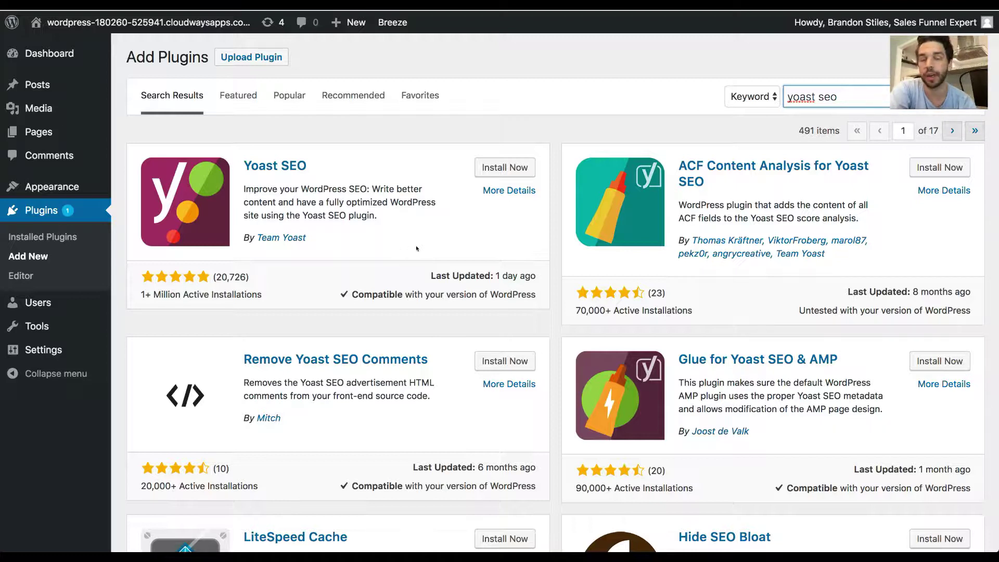
{"action": "left_click", "coordinate": [488, 168]}
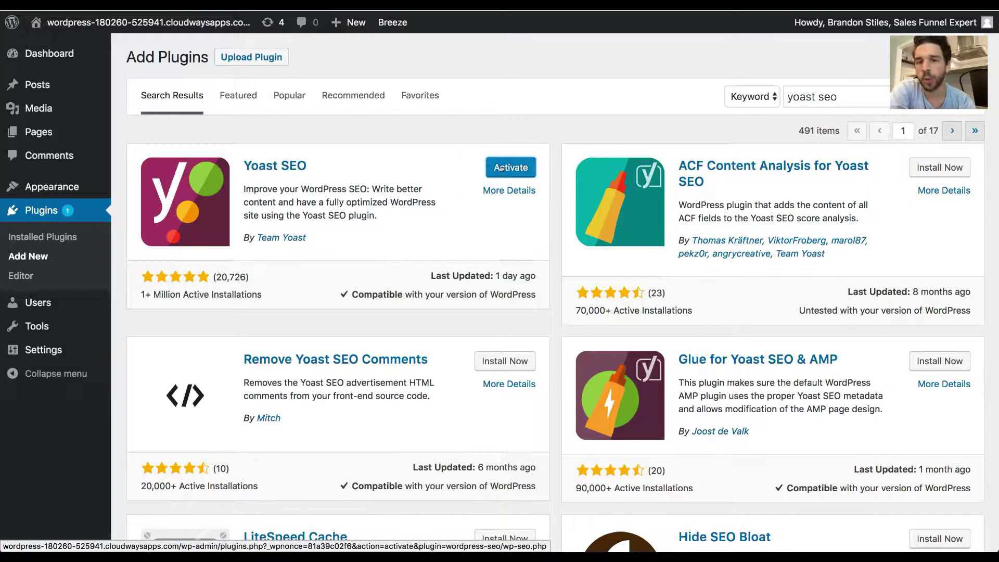
{"action": "left_click", "coordinate": [501, 168]}
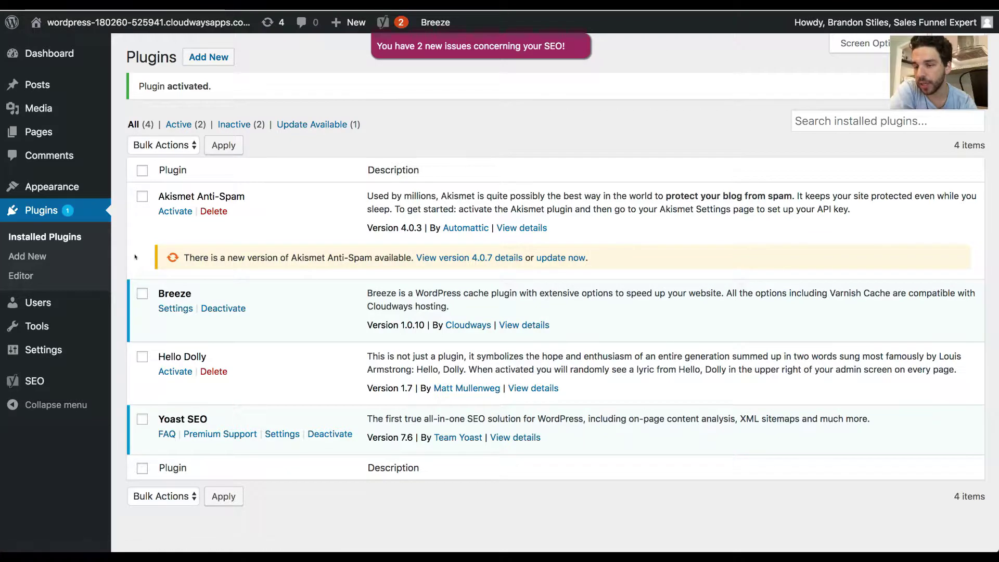
Go to SEO > General to see the tagline problem and the crawl-errors notification
{"action": "mouse_move", "coordinate": [35, 382]}
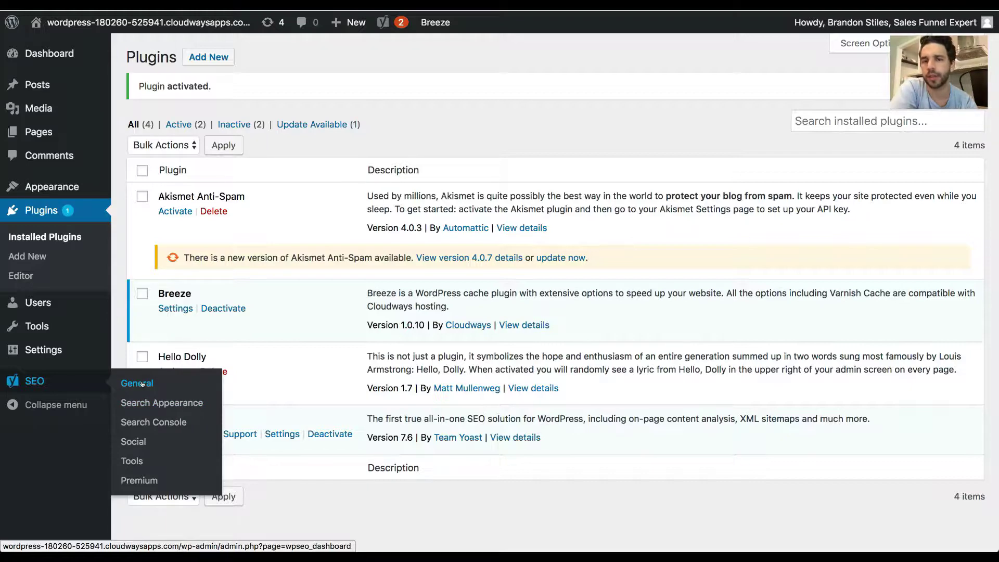
{"action": "left_click", "coordinate": [142, 385]}
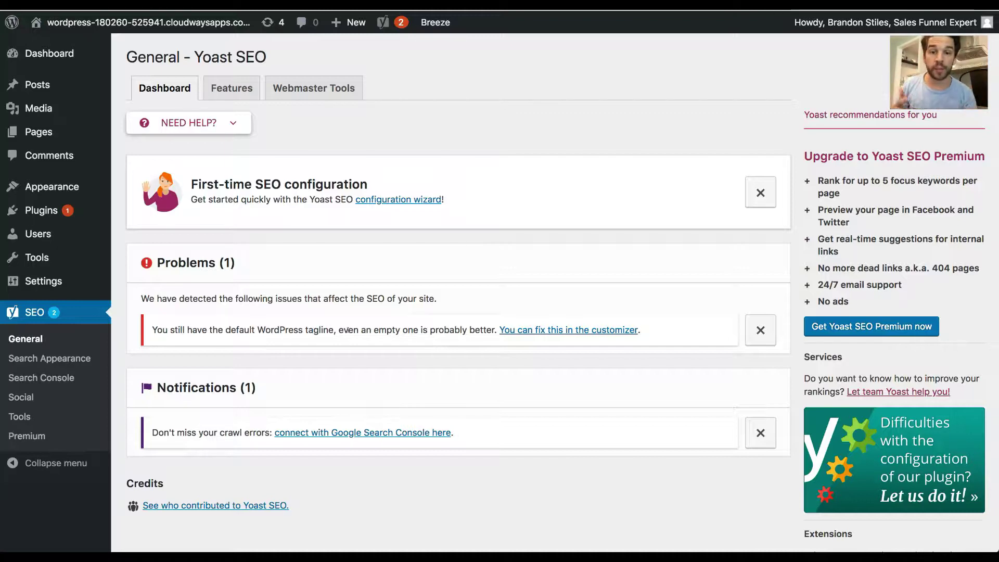
{"action": "left_click", "coordinate": [599, 333]}
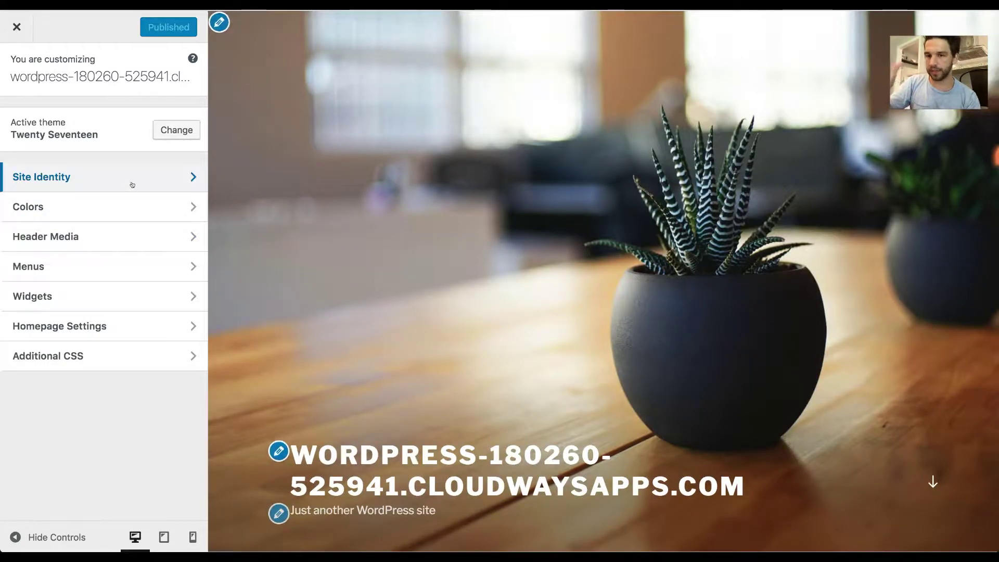
{"action": "left_click", "coordinate": [132, 184]}
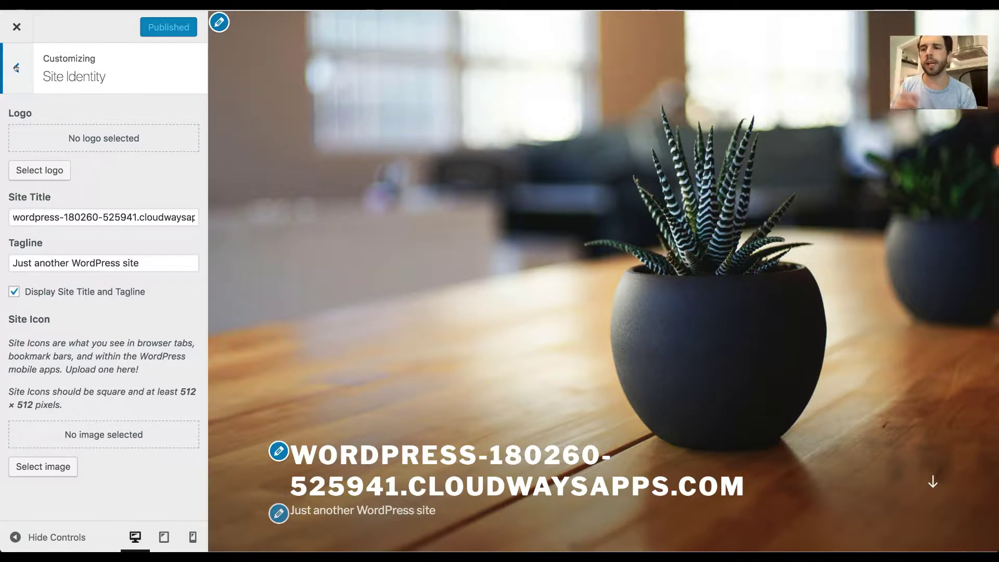
{"action": "left_click", "coordinate": [16, 27]}
{"action": "scroll", "coordinate": [257, 278], "scroll_direction": "down", "scroll_amount": 5}
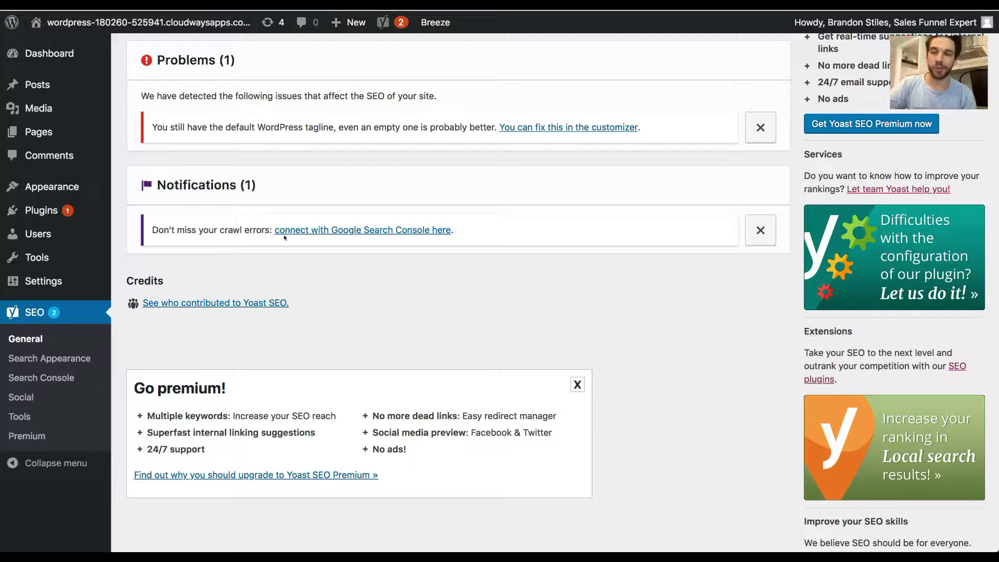
{"action": "scroll", "coordinate": [284, 237], "scroll_direction": "down", "scroll_amount": 2}
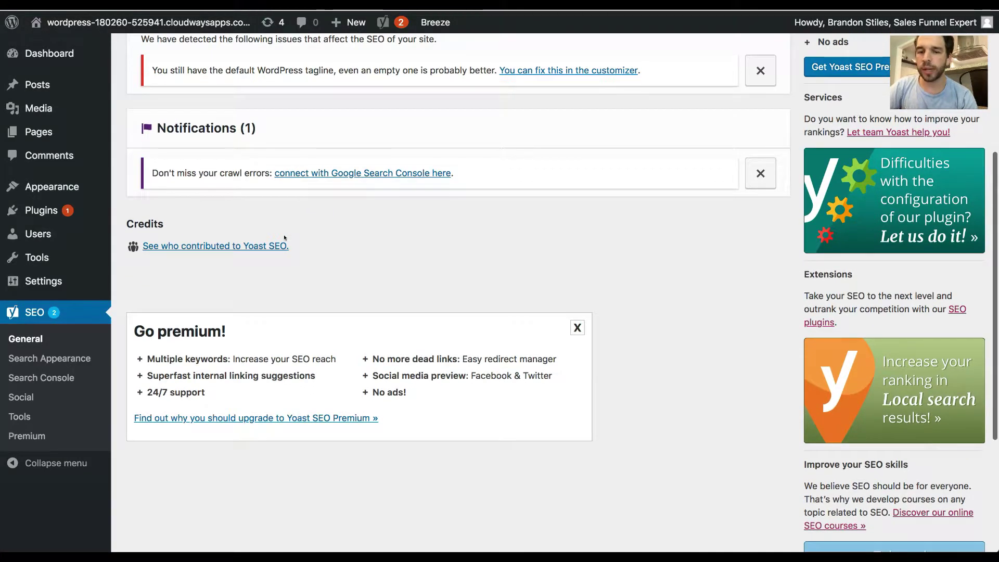
{"action": "scroll", "coordinate": [284, 237], "scroll_direction": "down", "scroll_amount": 2}
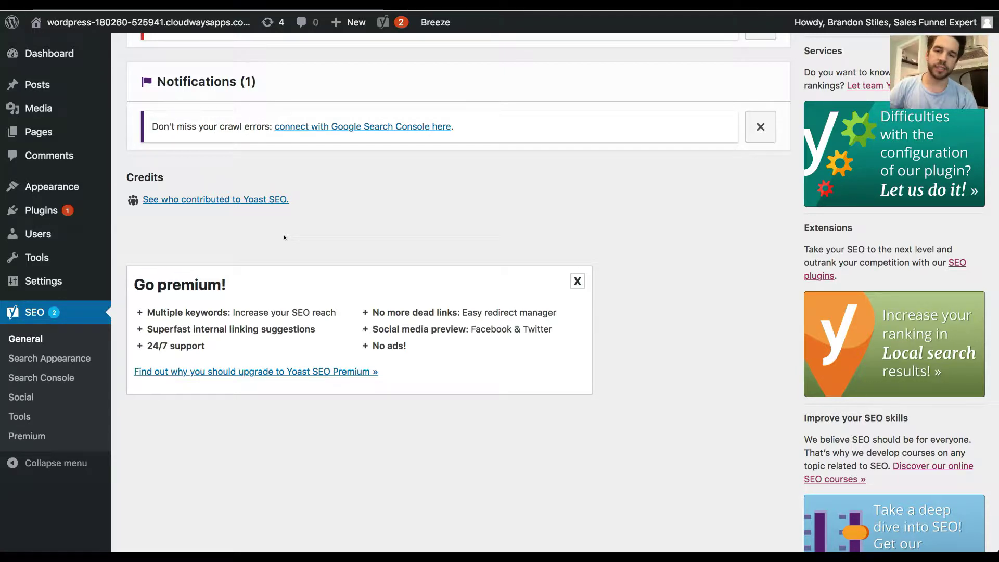
{"action": "scroll", "coordinate": [284, 238], "scroll_direction": "up", "scroll_amount": 10}
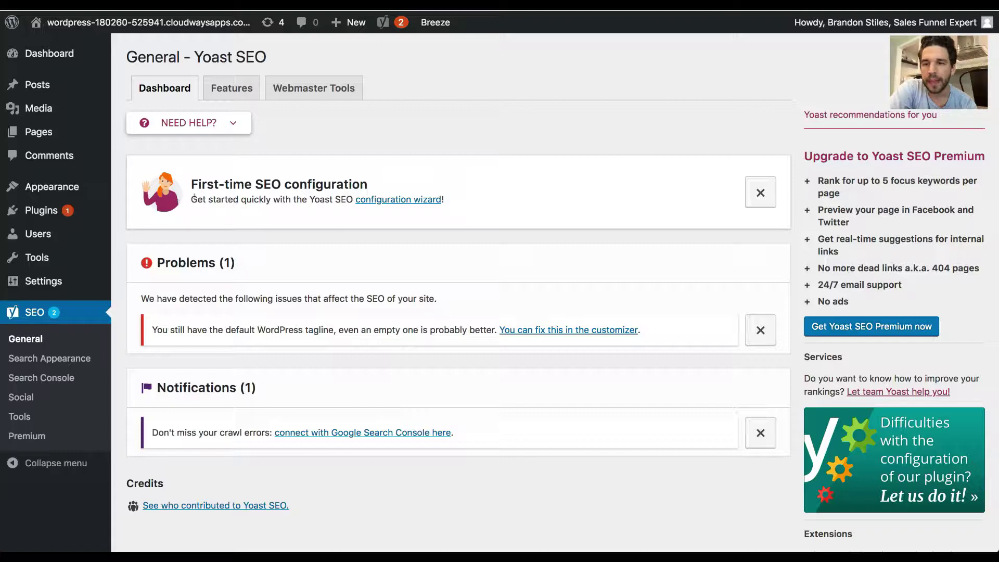
Start the Yoast configuration wizard step by step and mark the site as live for indexing
{"action": "left_click", "coordinate": [409, 200]}
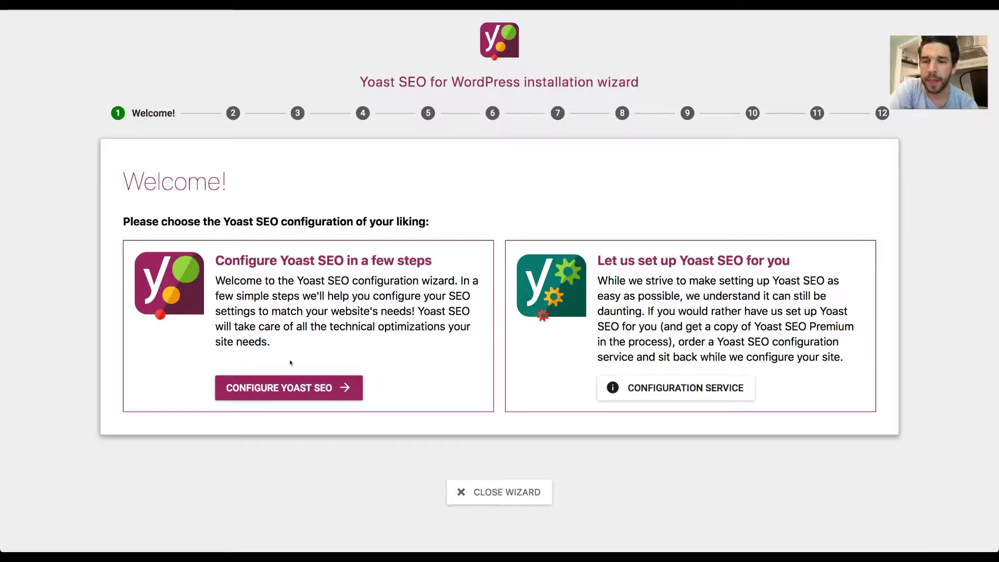
{"action": "left_click", "coordinate": [300, 386]}
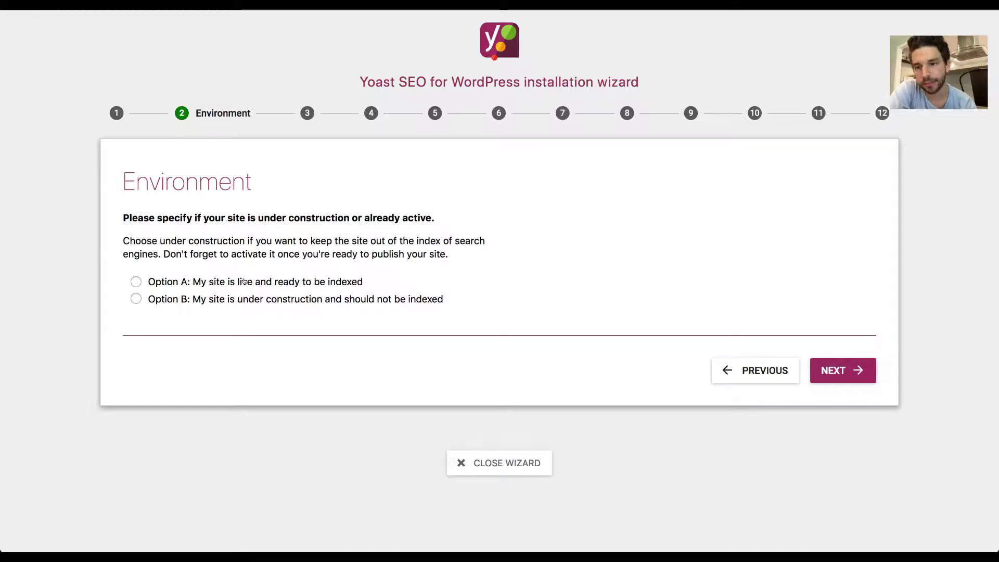
{"action": "left_click", "coordinate": [243, 282]}
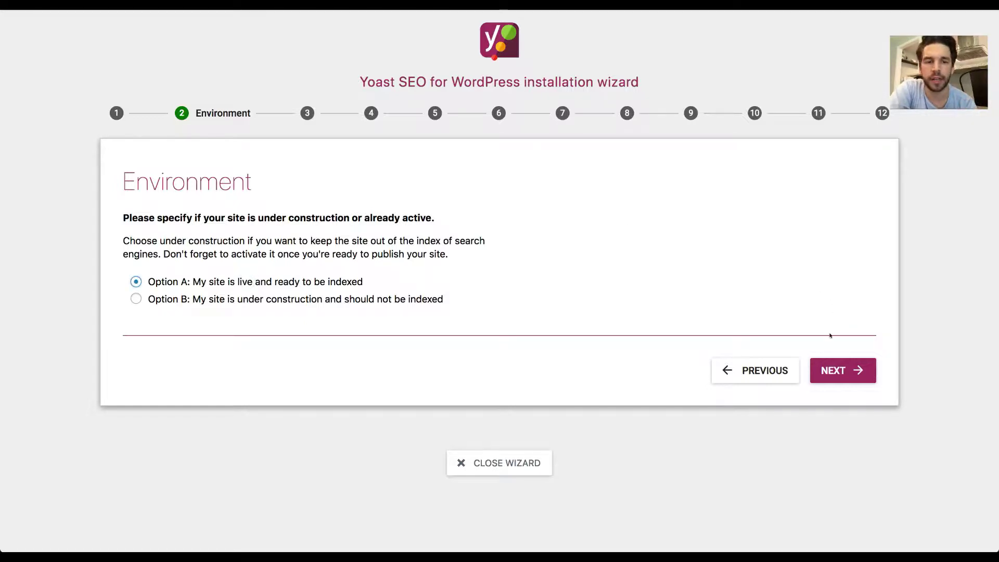
{"action": "left_click", "coordinate": [832, 370]}
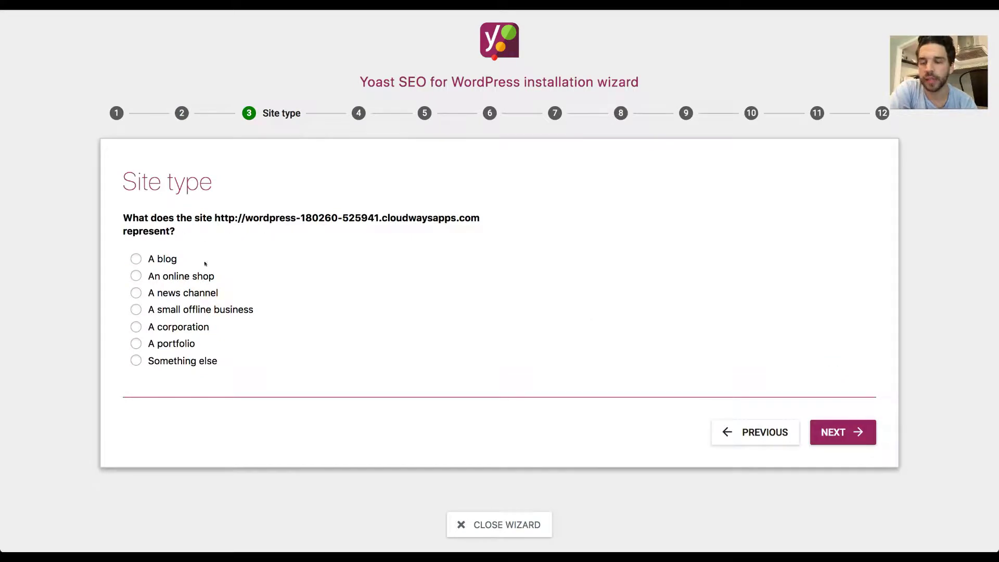
Choose 'A blog' as the site type instead of small offline business
{"action": "left_click", "coordinate": [182, 312]}
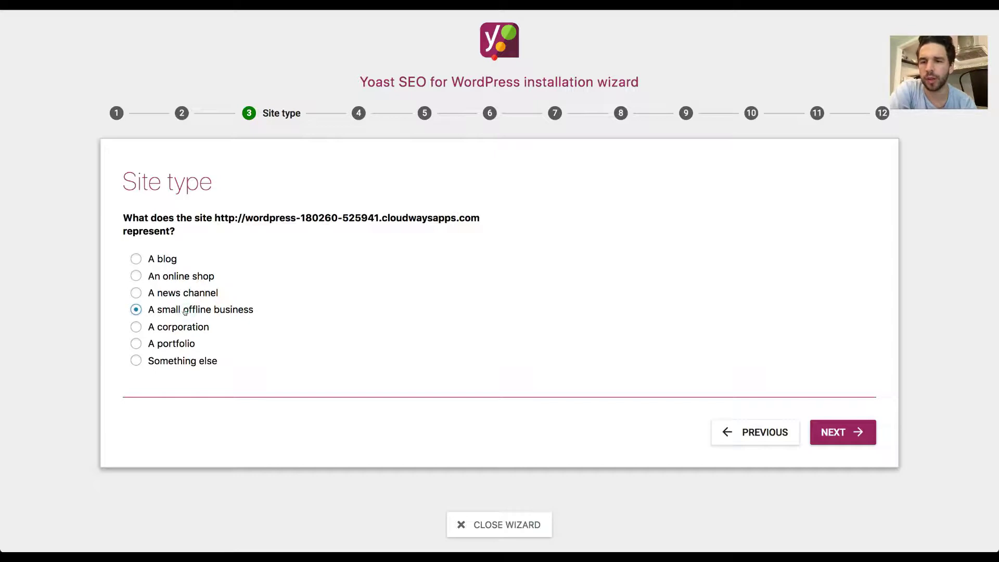
{"action": "left_click", "coordinate": [160, 260]}
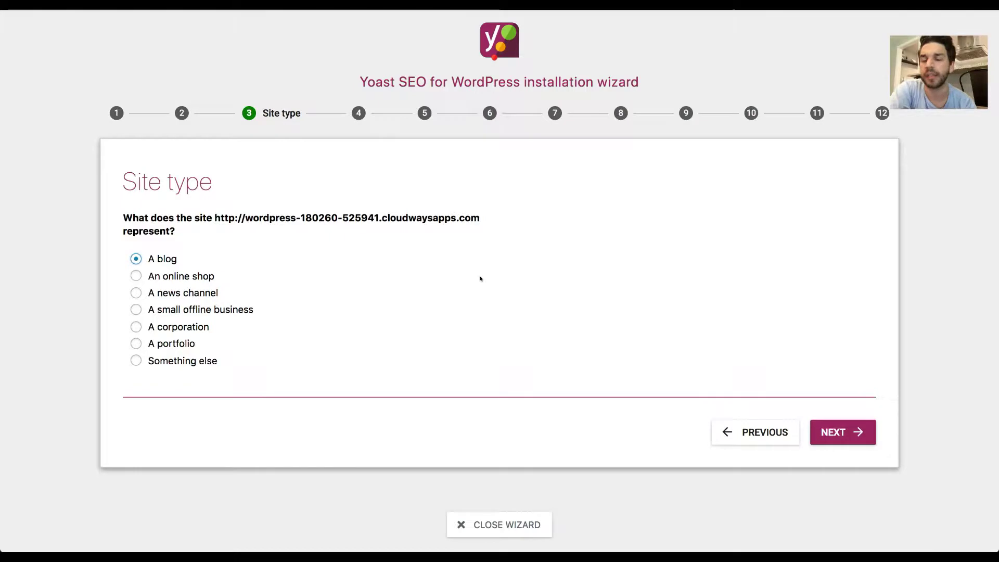
{"action": "left_click", "coordinate": [835, 432]}
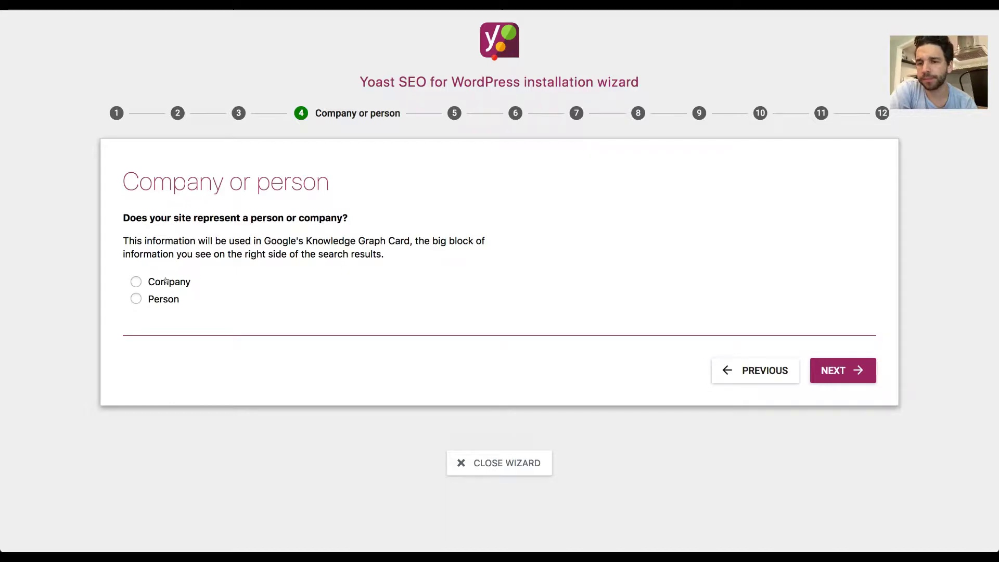
Mark the site as representing a company and skip the social profiles
{"action": "left_click", "coordinate": [168, 282]}
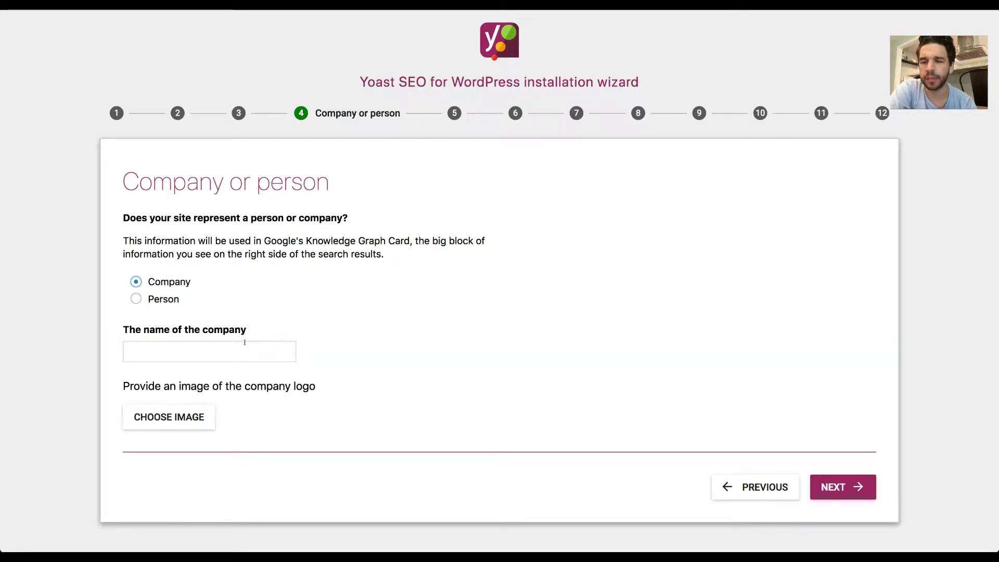
{"action": "left_click", "coordinate": [852, 490]}
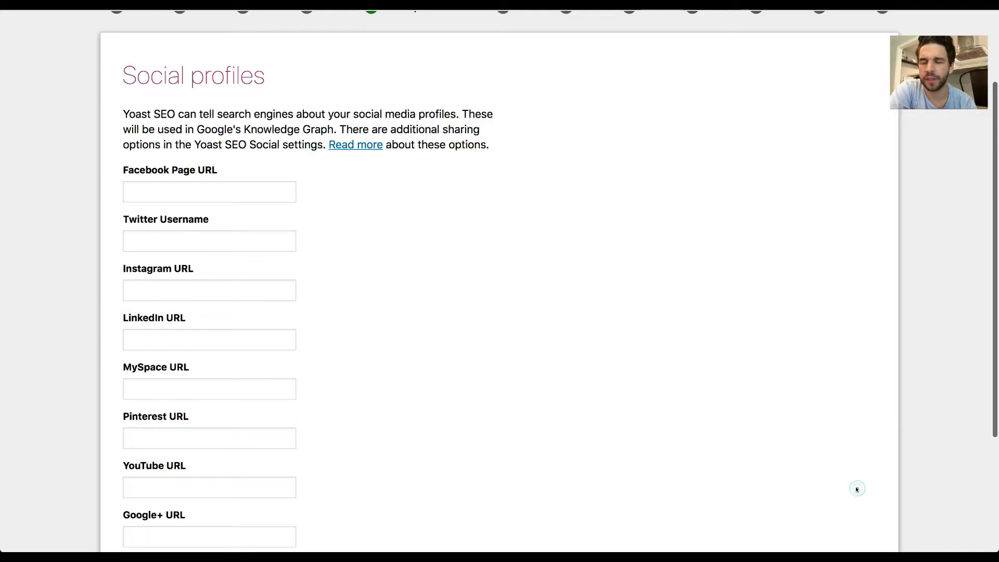
{"action": "scroll", "coordinate": [463, 366], "scroll_direction": "down", "scroll_amount": 5}
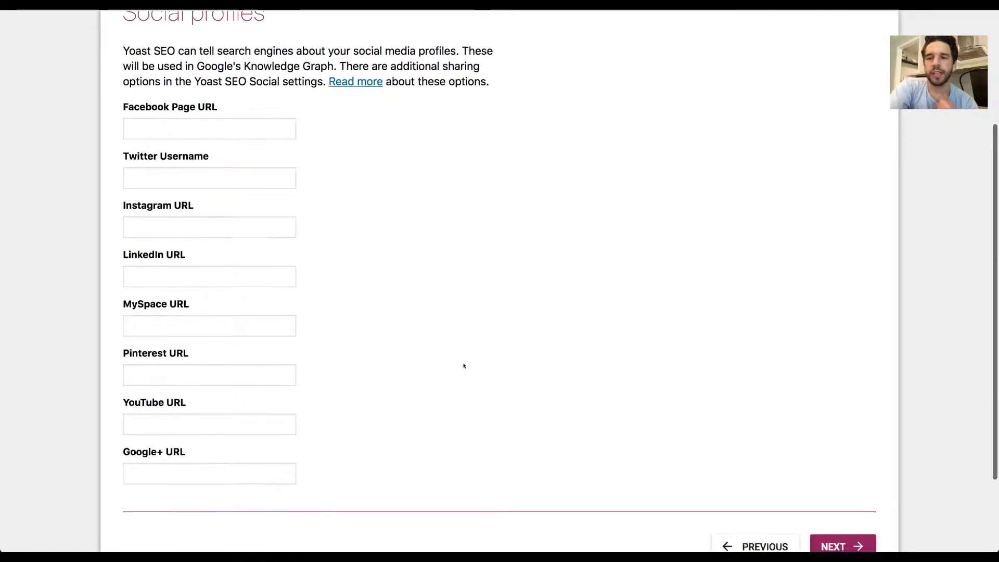
{"action": "scroll", "coordinate": [463, 366], "scroll_direction": "up", "scroll_amount": 3}
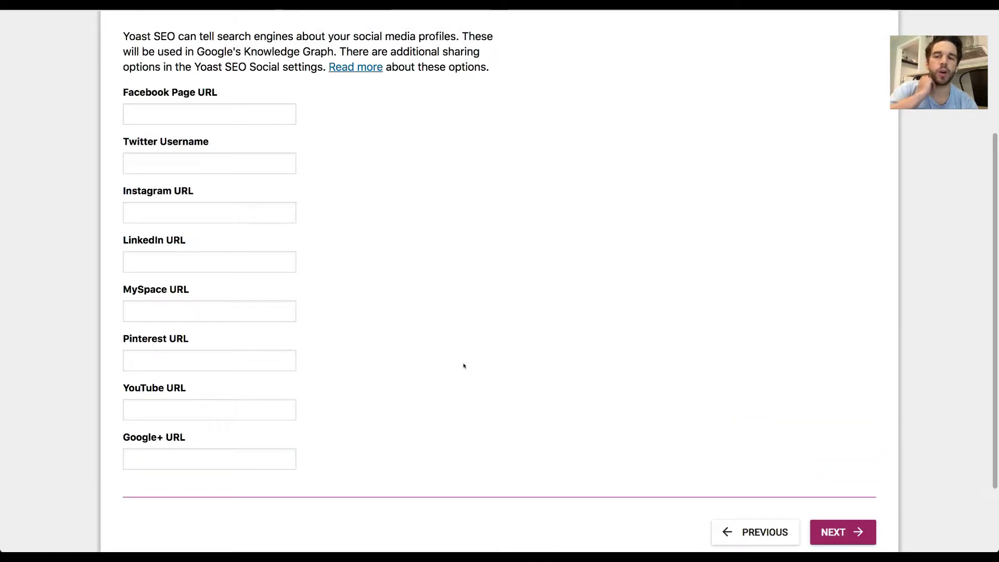
{"action": "scroll", "coordinate": [464, 366], "scroll_direction": "down", "scroll_amount": 2}
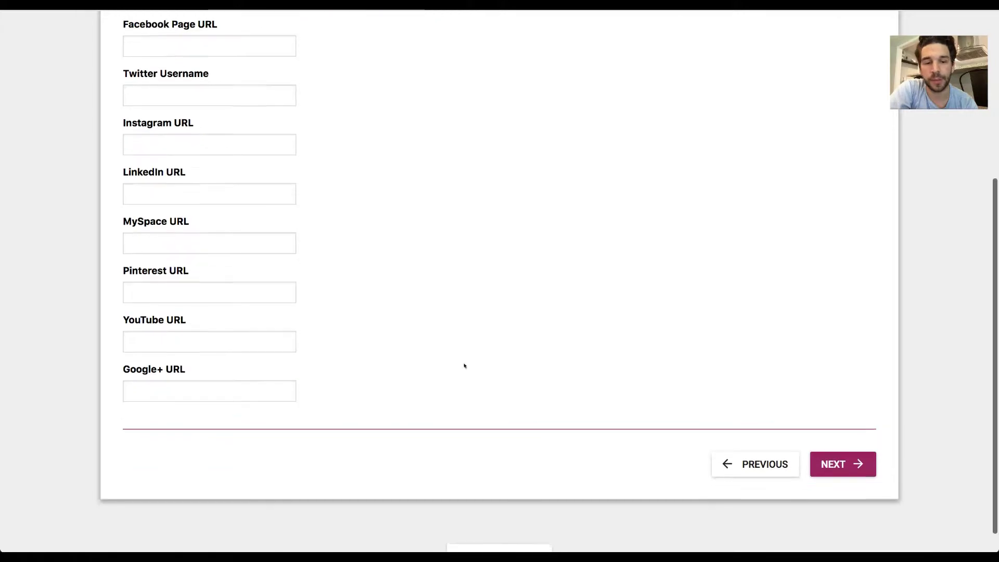
{"action": "left_click", "coordinate": [856, 456]}
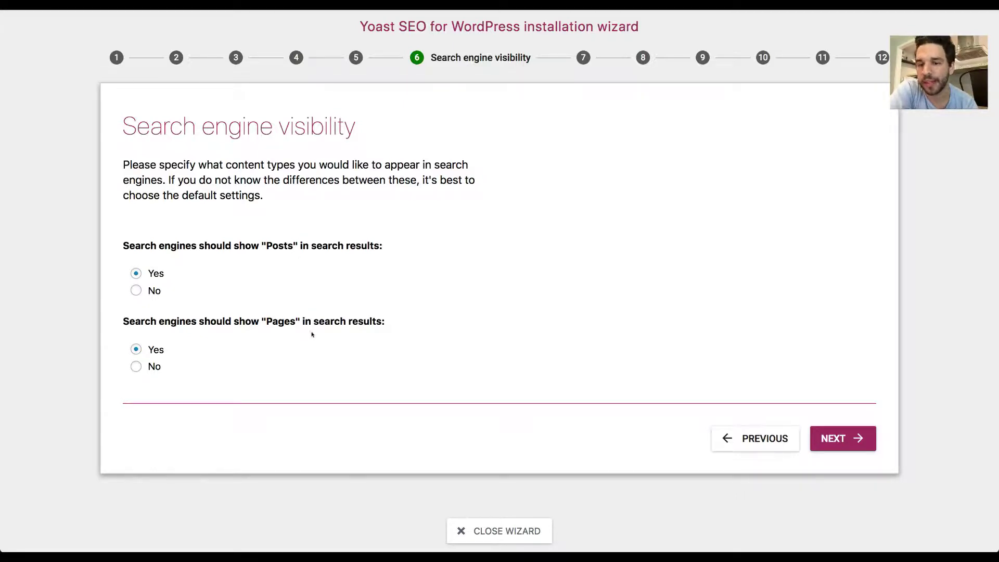
Keep pages visible in search results and keep single authorship
{"action": "left_click", "coordinate": [150, 366]}
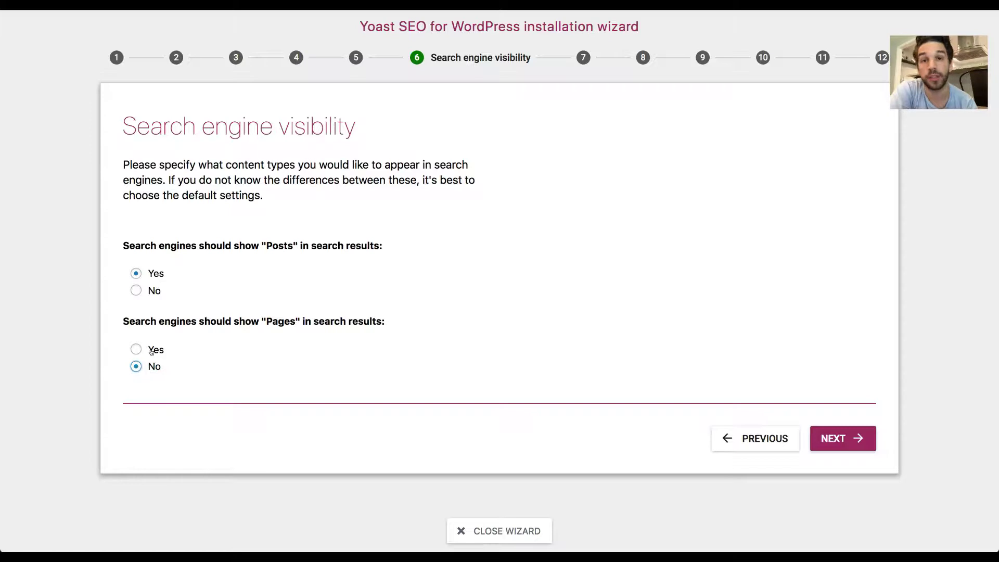
{"action": "left_click", "coordinate": [152, 352]}
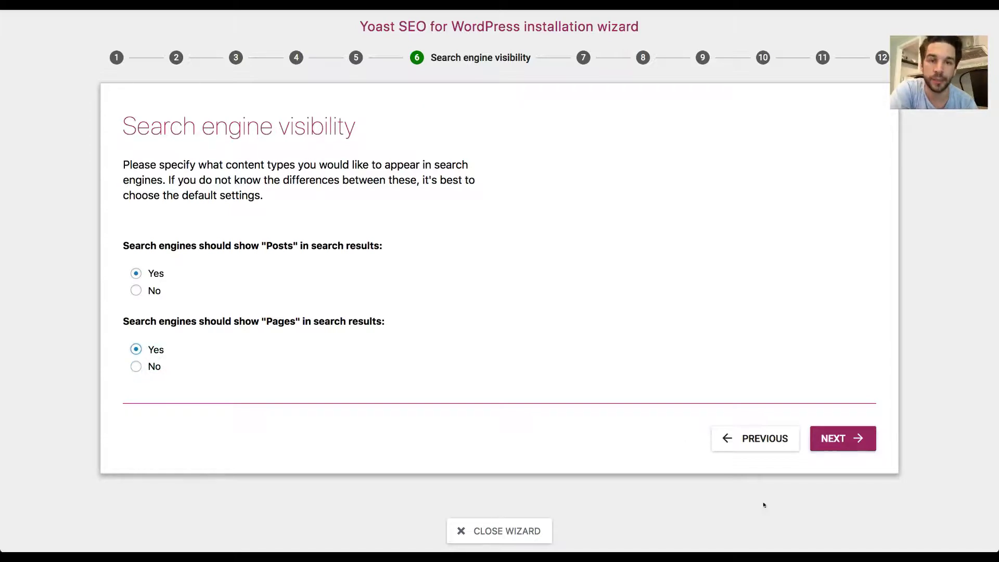
{"action": "left_click", "coordinate": [836, 442]}
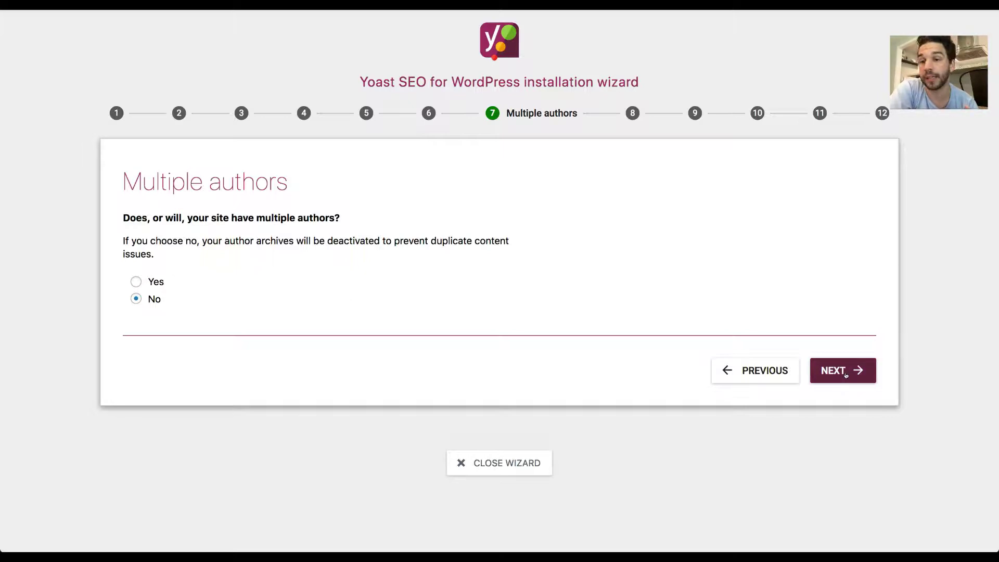
{"action": "left_click", "coordinate": [845, 374]}
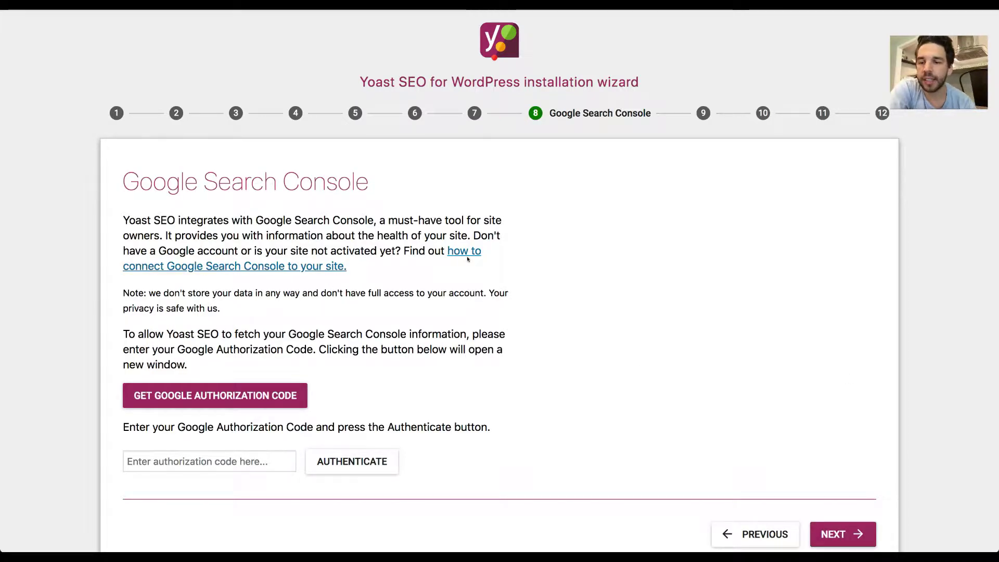
Authorize Yoast with a Google account and enter the copied authorization code in the wizard
{"action": "scroll", "coordinate": [467, 259], "scroll_direction": "down", "scroll_amount": 1}
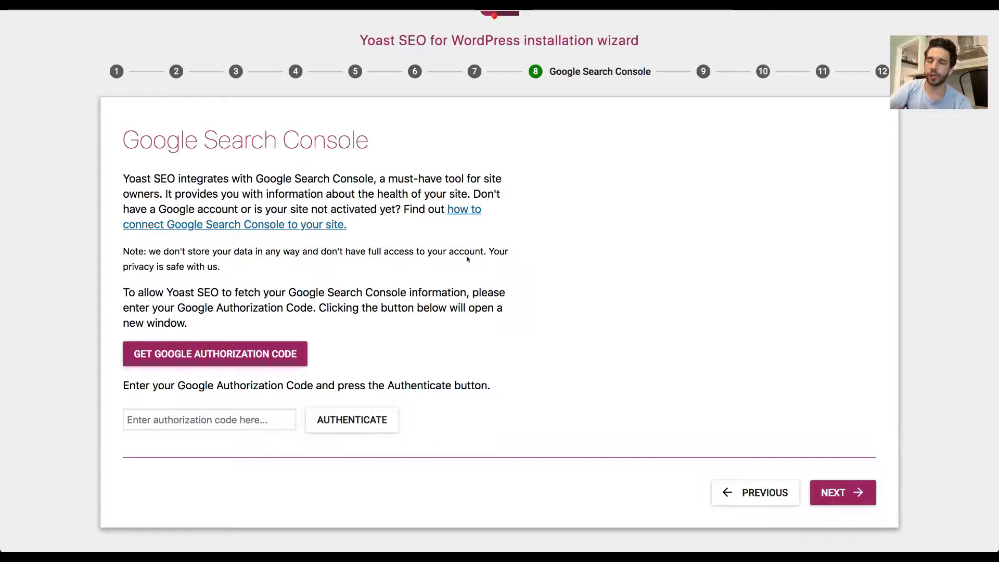
{"action": "scroll", "coordinate": [466, 258], "scroll_direction": "down", "scroll_amount": 1}
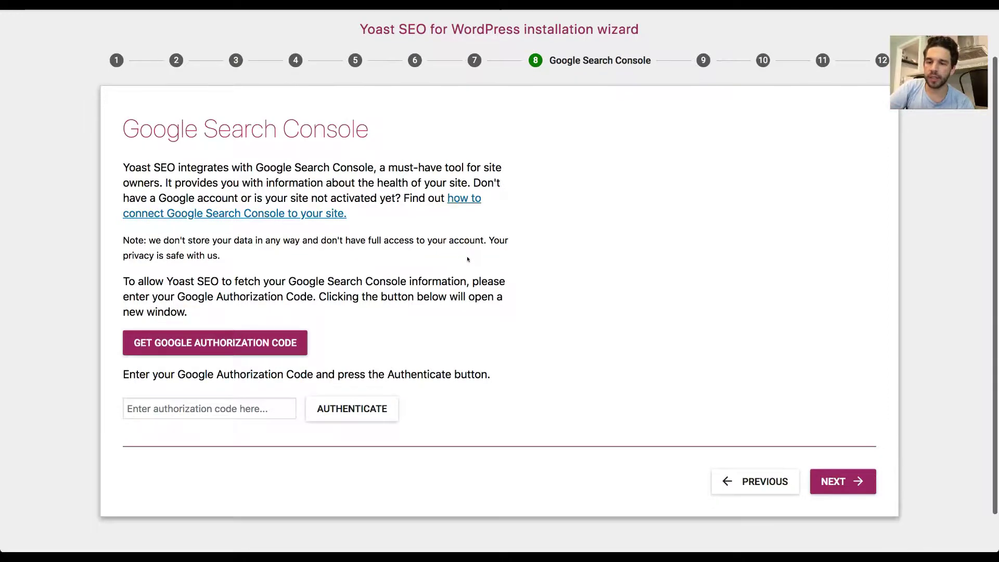
{"action": "left_click", "coordinate": [210, 351]}
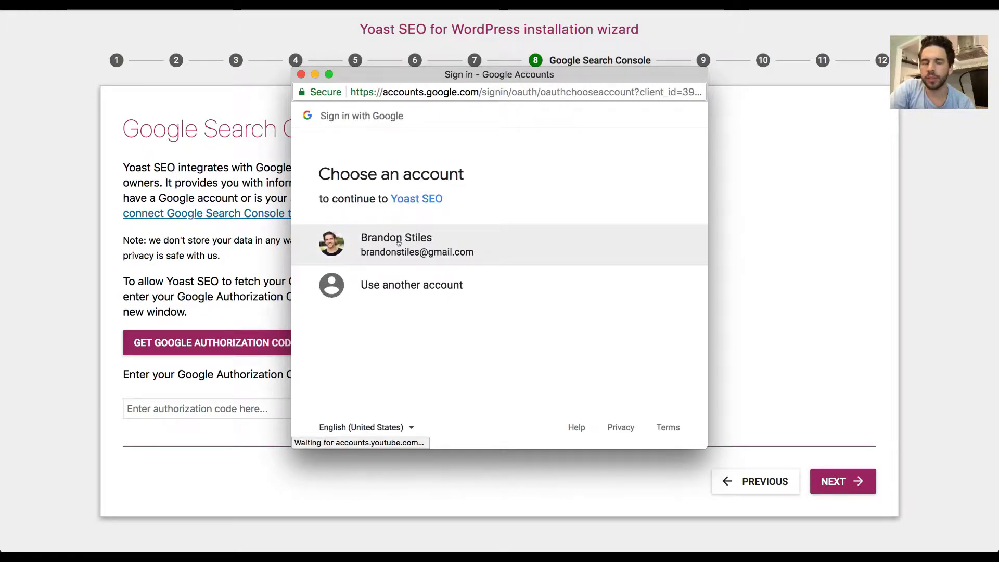
{"action": "left_click", "coordinate": [398, 243]}
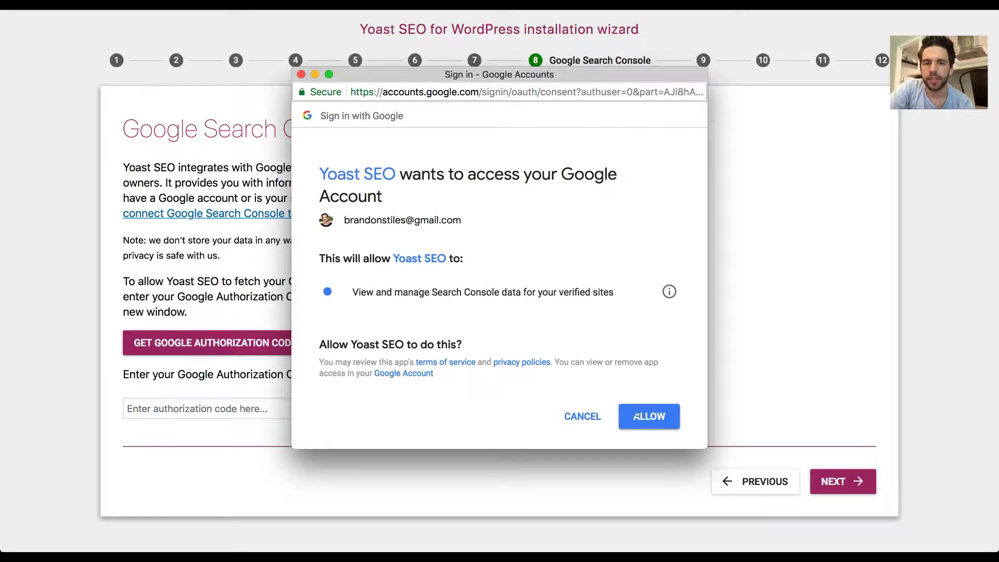
{"action": "left_click", "coordinate": [637, 417]}
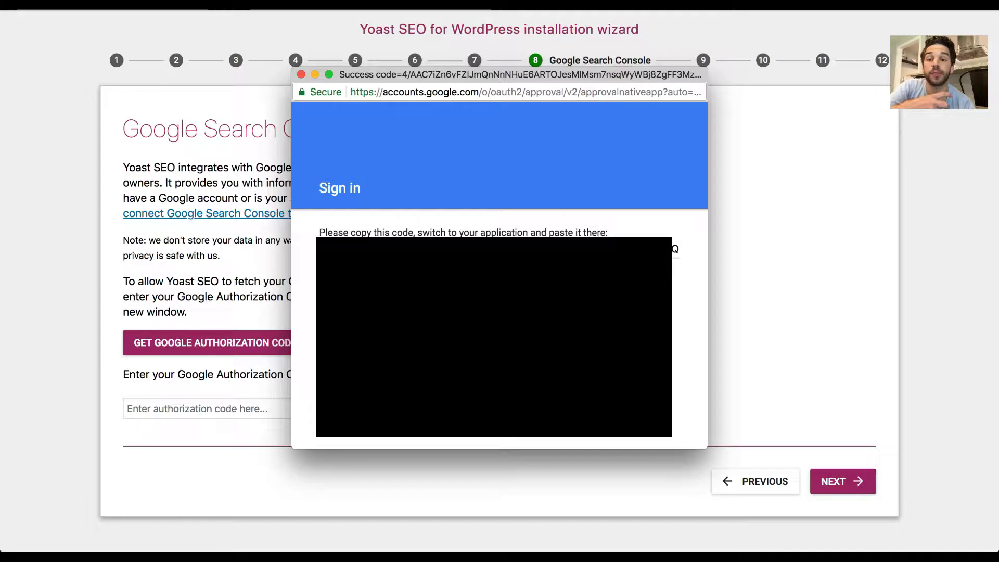
{"action": "left_click", "coordinate": [499, 250]}
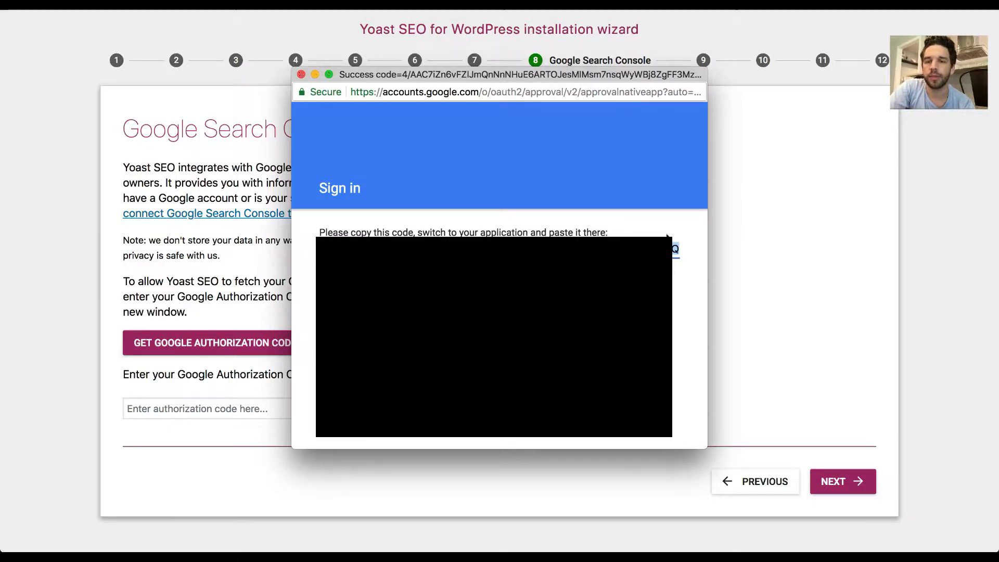
{"action": "left_click", "coordinate": [748, 237]}
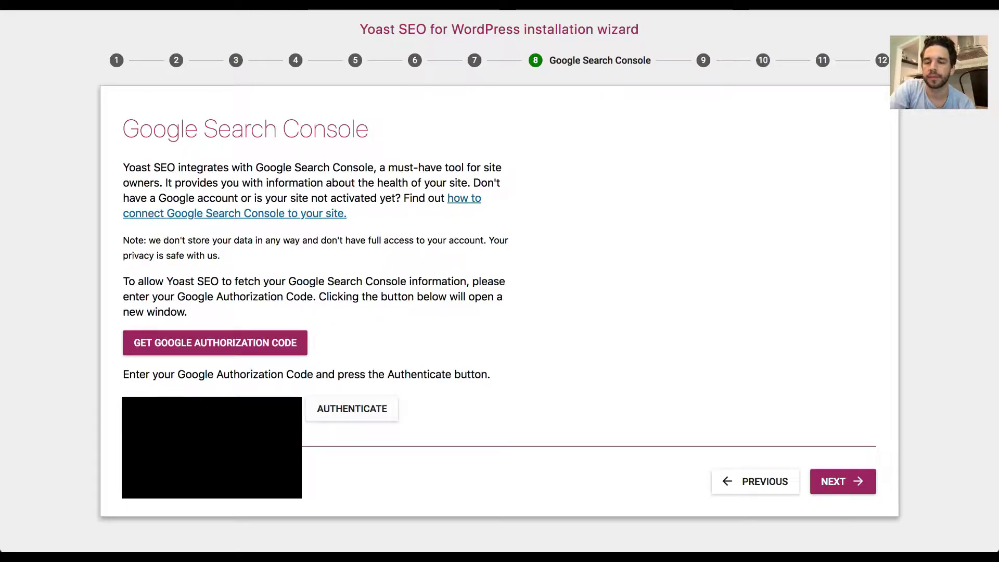
{"action": "left_click", "coordinate": [833, 481]}
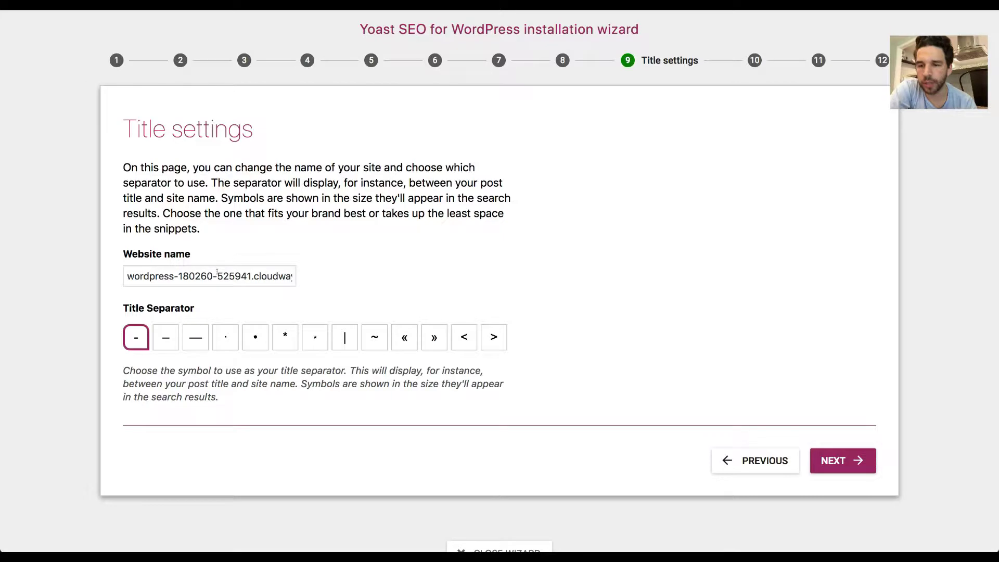
Keep the dash '-' as the title separator after trying the vertical bar
{"action": "left_click", "coordinate": [337, 341]}
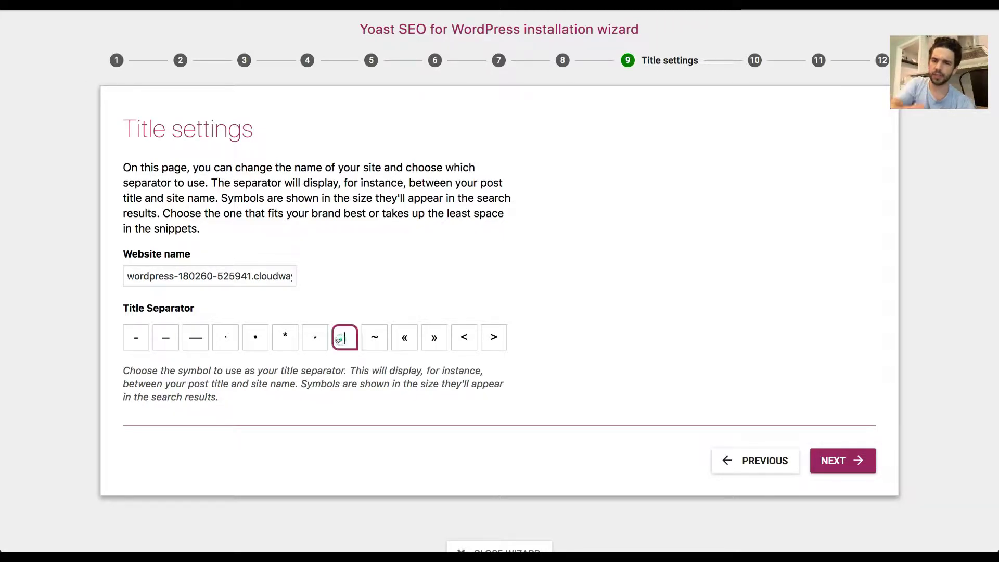
{"action": "left_click", "coordinate": [129, 344]}
{"action": "left_click", "coordinate": [833, 461]}
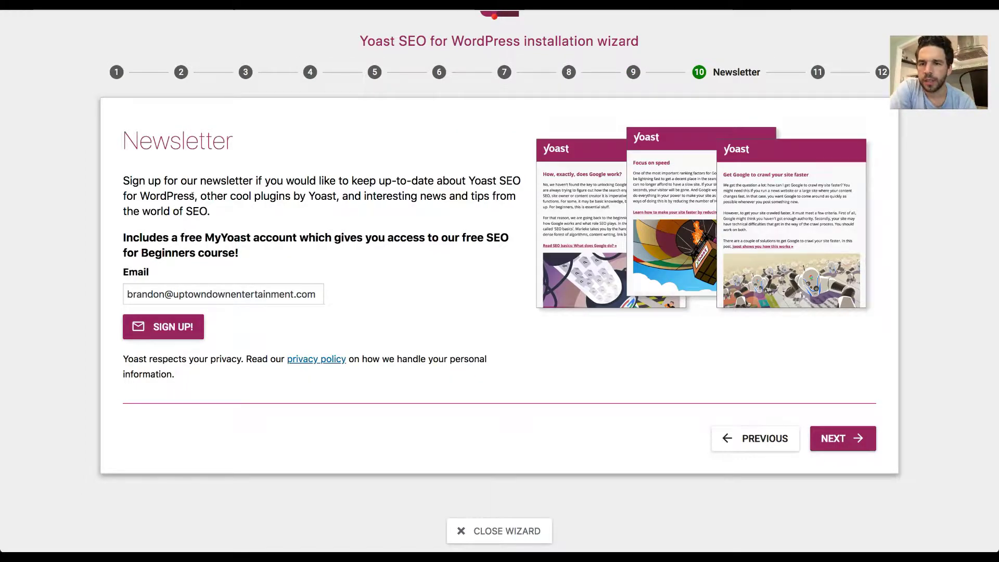
Skip the newsletter signup and close the wizard from the Success step
{"action": "left_click", "coordinate": [838, 439]}
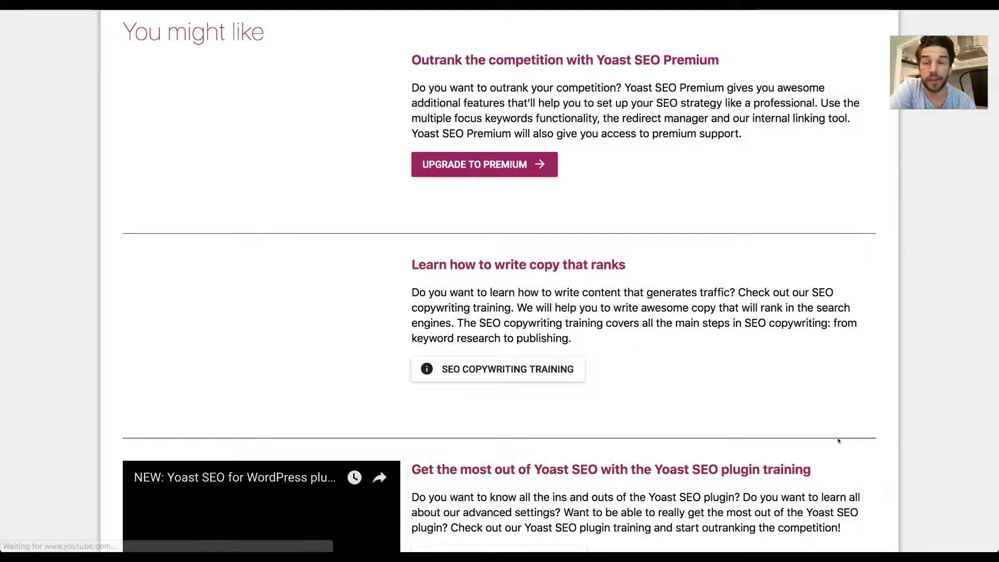
{"action": "scroll", "coordinate": [652, 282], "scroll_direction": "down", "scroll_amount": 5}
{"action": "scroll", "coordinate": [653, 281], "scroll_direction": "up", "scroll_amount": 6}
{"action": "scroll", "coordinate": [652, 282], "scroll_direction": "down", "scroll_amount": 6}
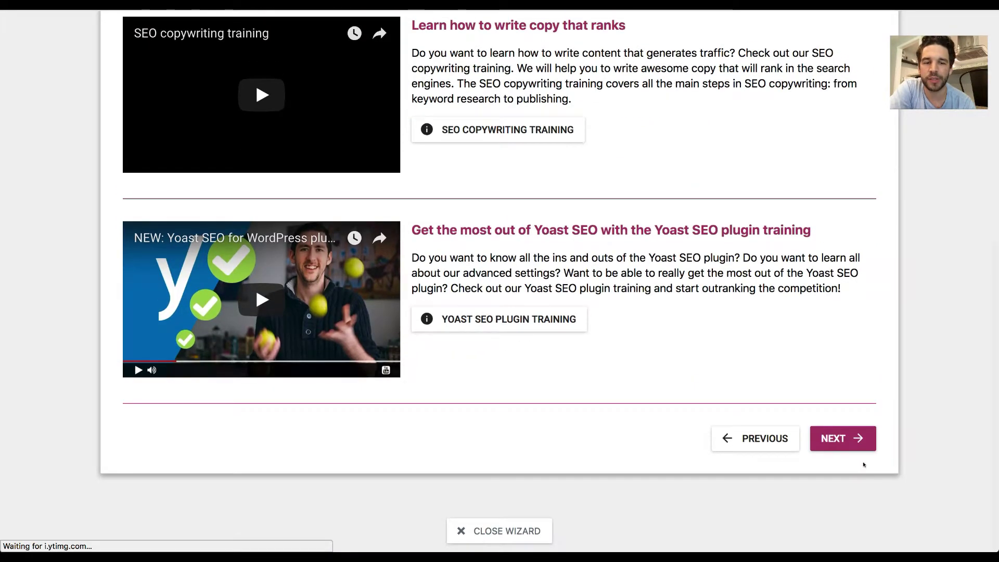
{"action": "left_click", "coordinate": [850, 437]}
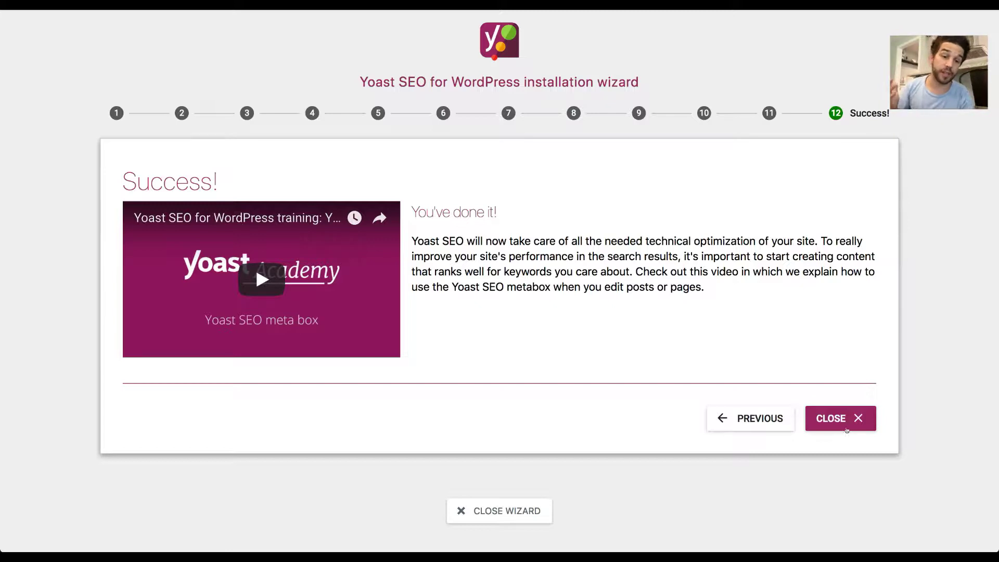
{"action": "left_click", "coordinate": [843, 418]}
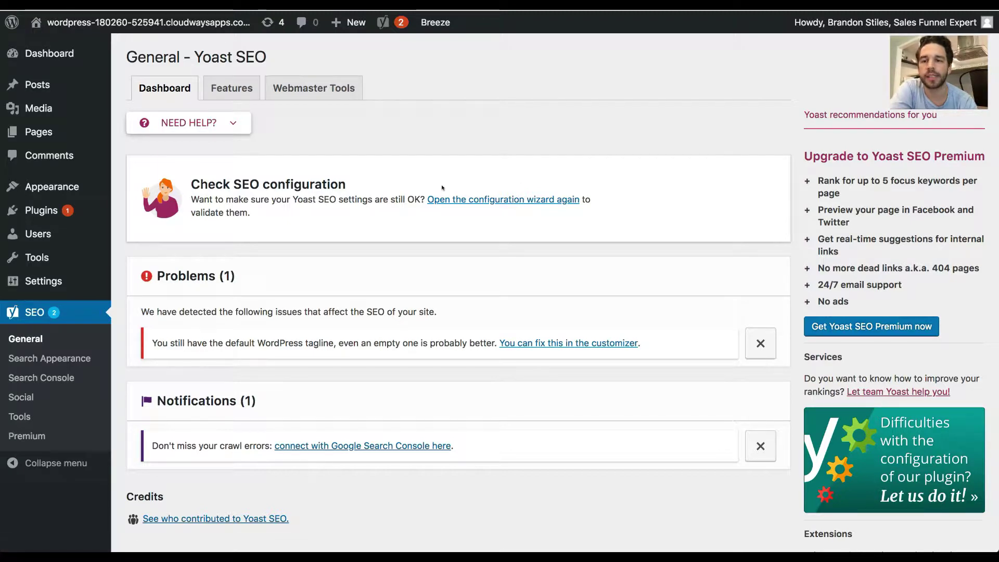
On the Features tab, leave XML sitemaps On and save the changes
{"action": "left_click", "coordinate": [228, 89]}
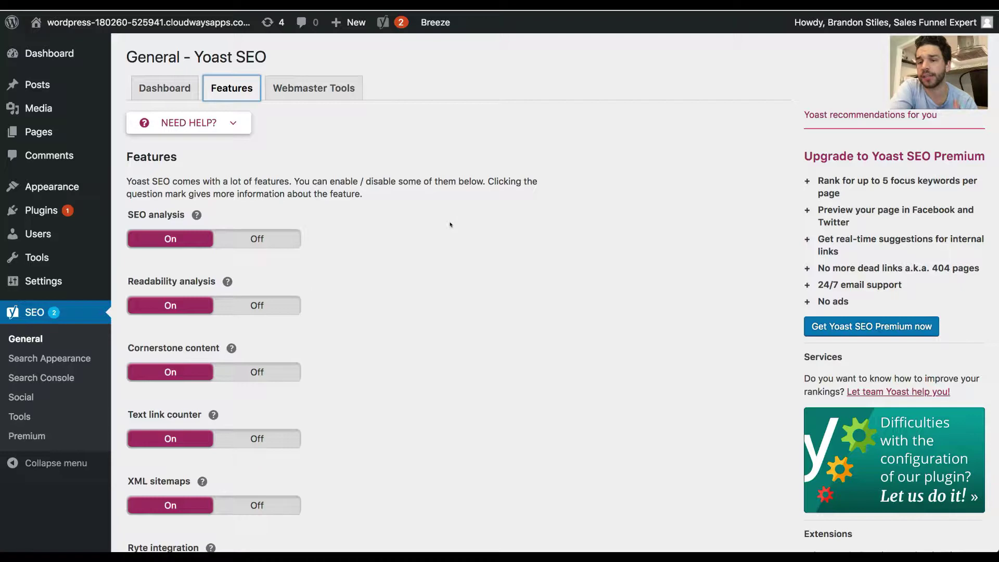
{"action": "scroll", "coordinate": [450, 224], "scroll_direction": "down", "scroll_amount": 3}
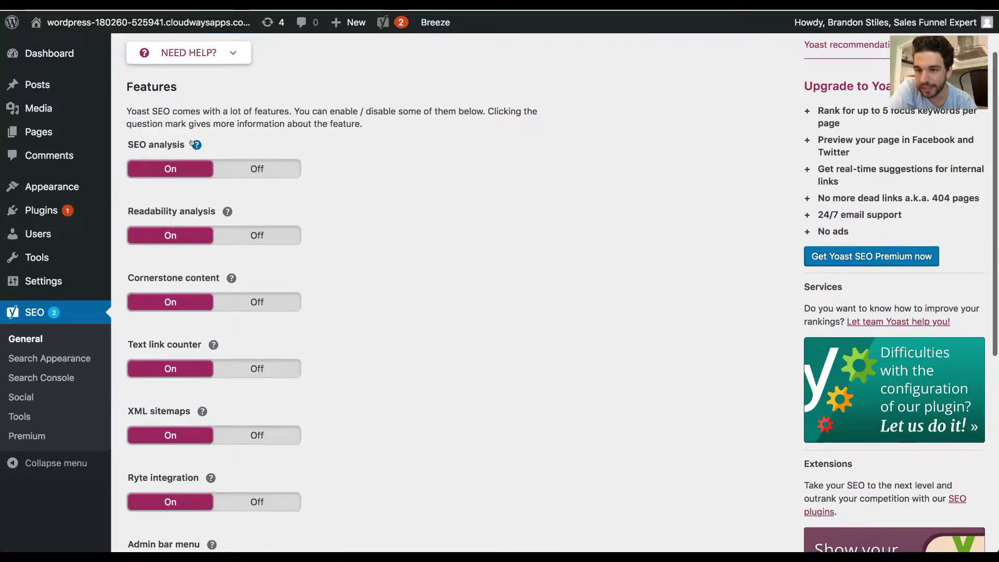
{"action": "scroll", "coordinate": [219, 193], "scroll_direction": "down", "scroll_amount": 4}
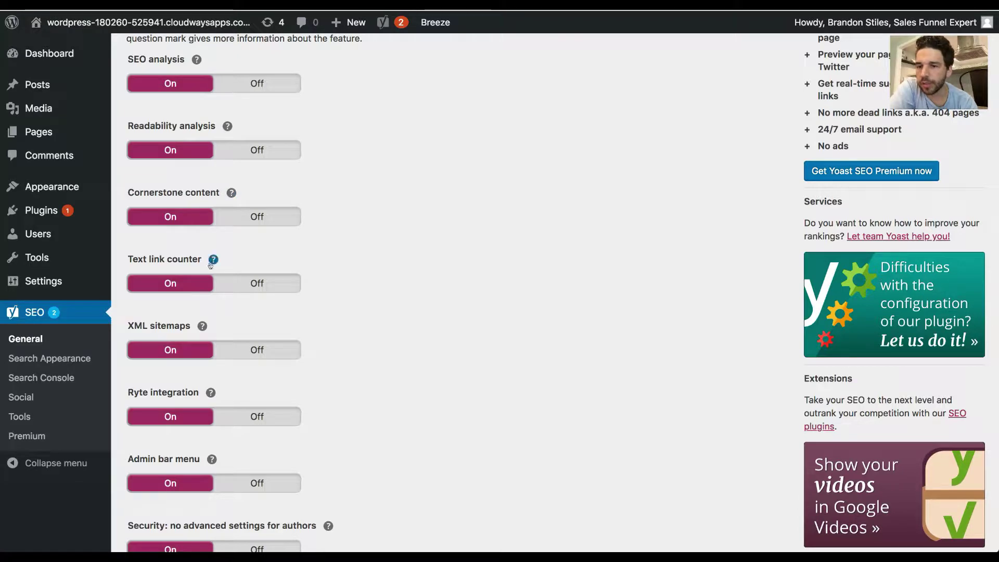
{"action": "left_click", "coordinate": [234, 346]}
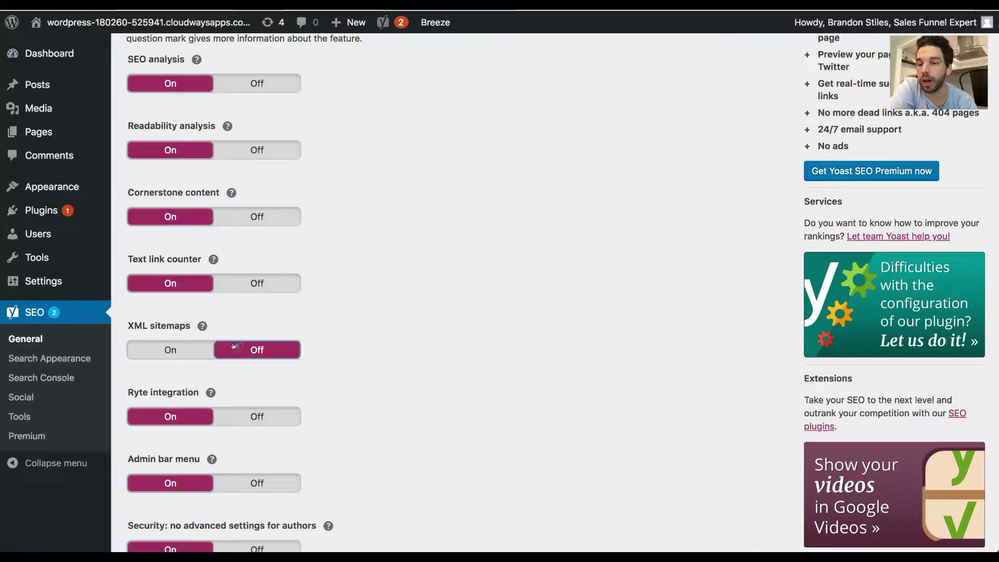
{"action": "left_click", "coordinate": [171, 349]}
{"action": "scroll", "coordinate": [373, 377], "scroll_direction": "down", "scroll_amount": 3}
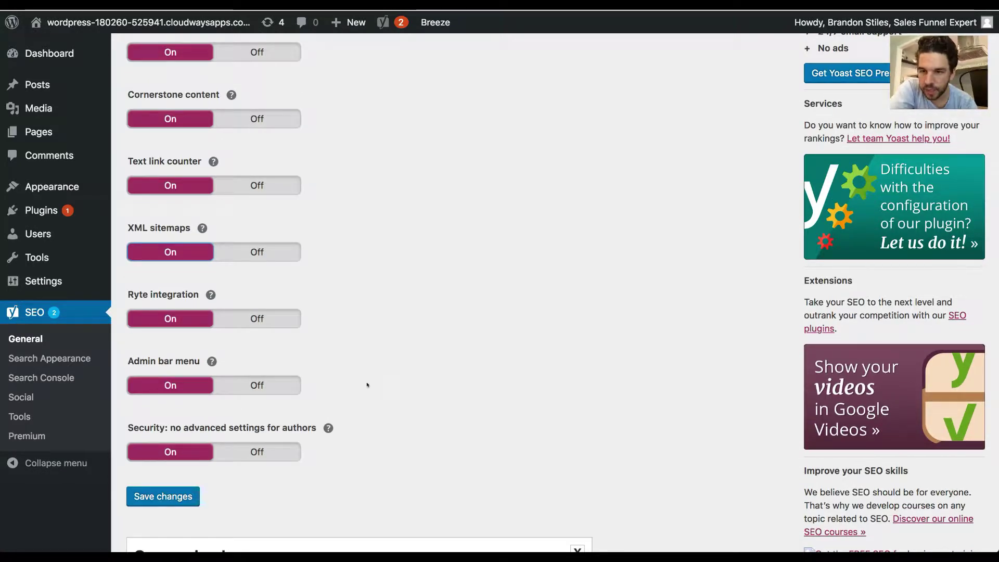
{"action": "scroll", "coordinate": [259, 477], "scroll_direction": "down", "scroll_amount": 5}
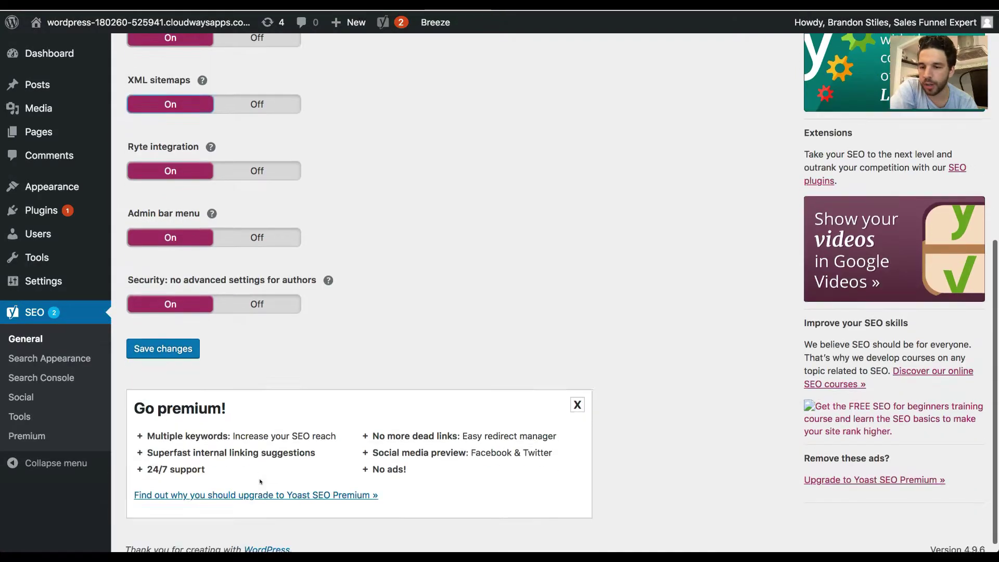
{"action": "scroll", "coordinate": [258, 482], "scroll_direction": "up", "scroll_amount": 2}
{"action": "left_click", "coordinate": [178, 403]}
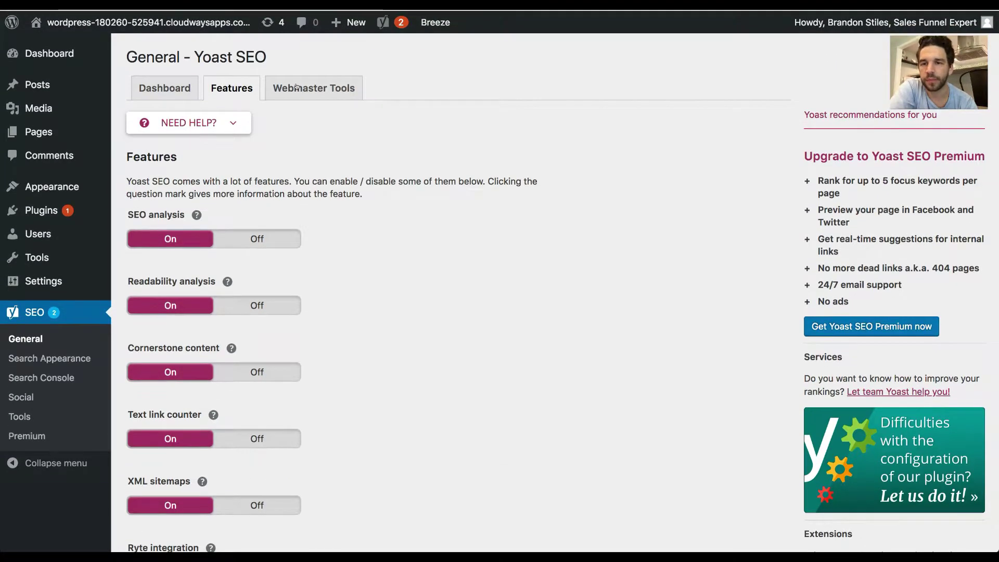
Look over the Webmaster Tools verification fields, then return to the Yoast SEO Dashboard tab
{"action": "left_click", "coordinate": [297, 139]}
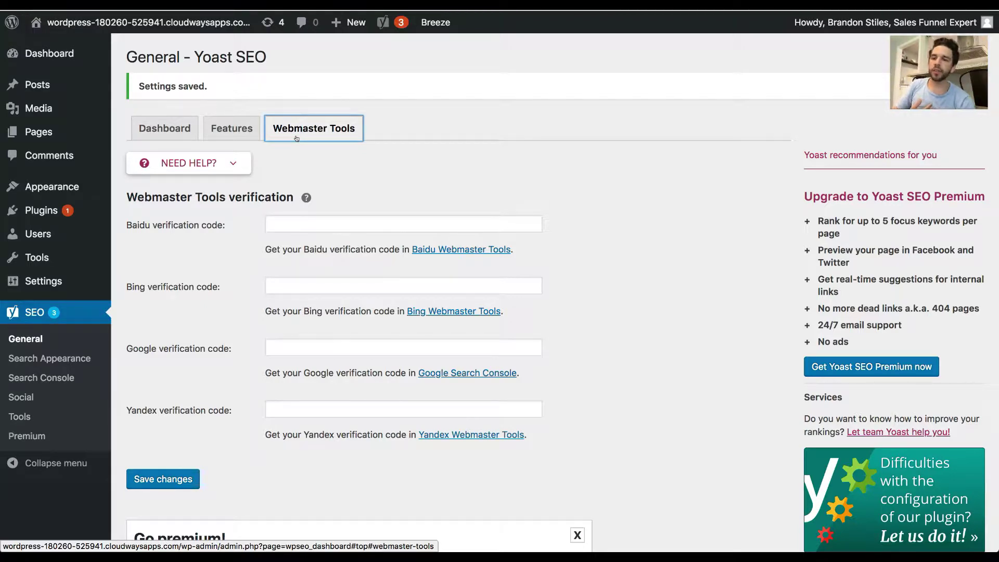
{"action": "scroll", "coordinate": [298, 137], "scroll_direction": "down", "scroll_amount": 3}
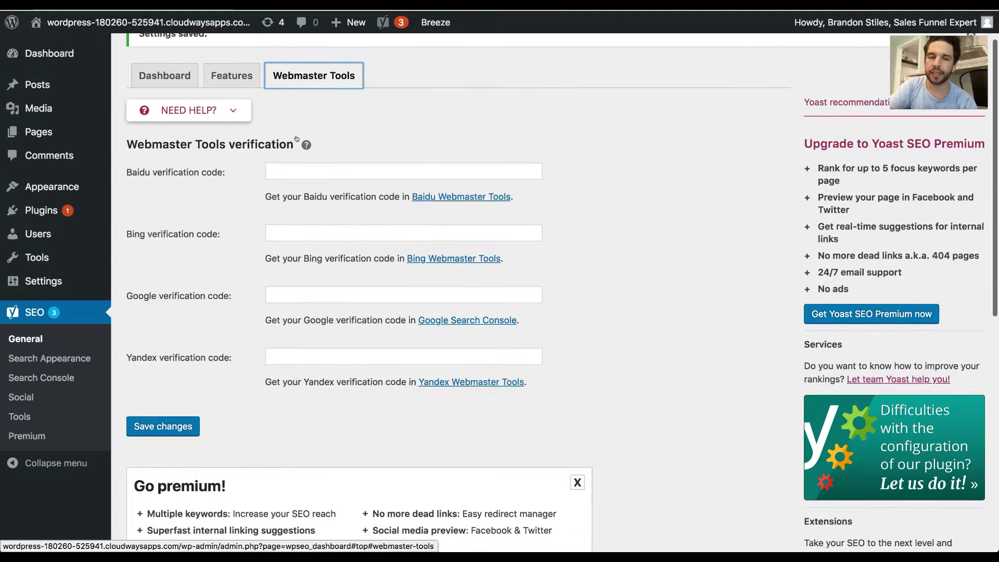
{"action": "scroll", "coordinate": [299, 137], "scroll_direction": "up", "scroll_amount": 3}
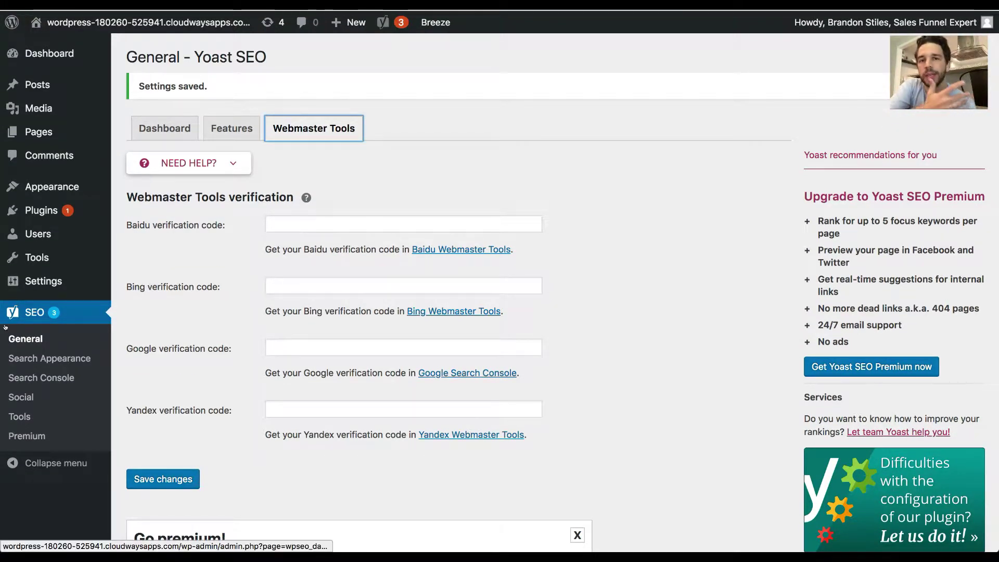
{"action": "left_click", "coordinate": [31, 356]}
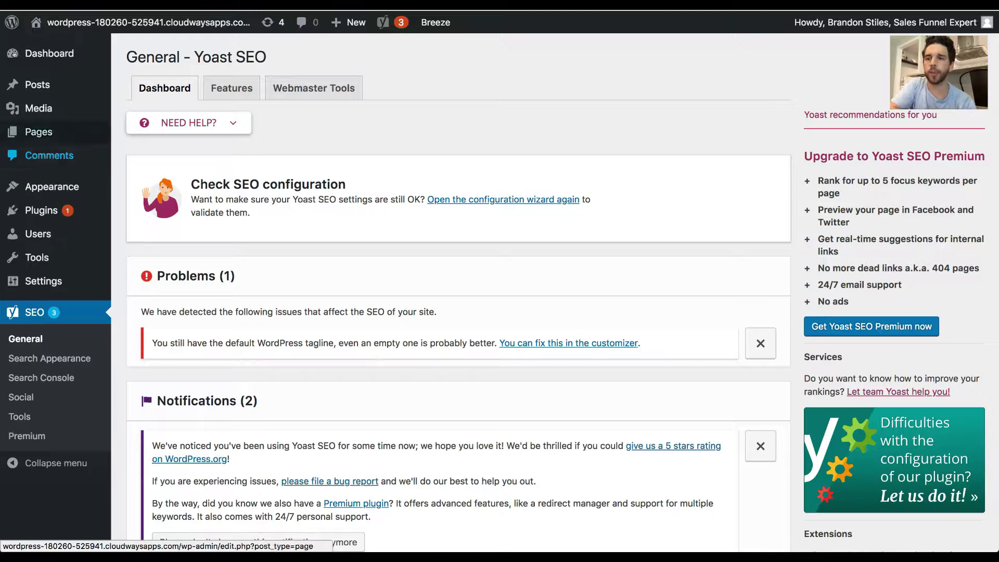
Edit 'What is a Landing Page?' and scroll down to the Yoast snippet preview and its three problems
{"action": "left_click", "coordinate": [35, 81]}
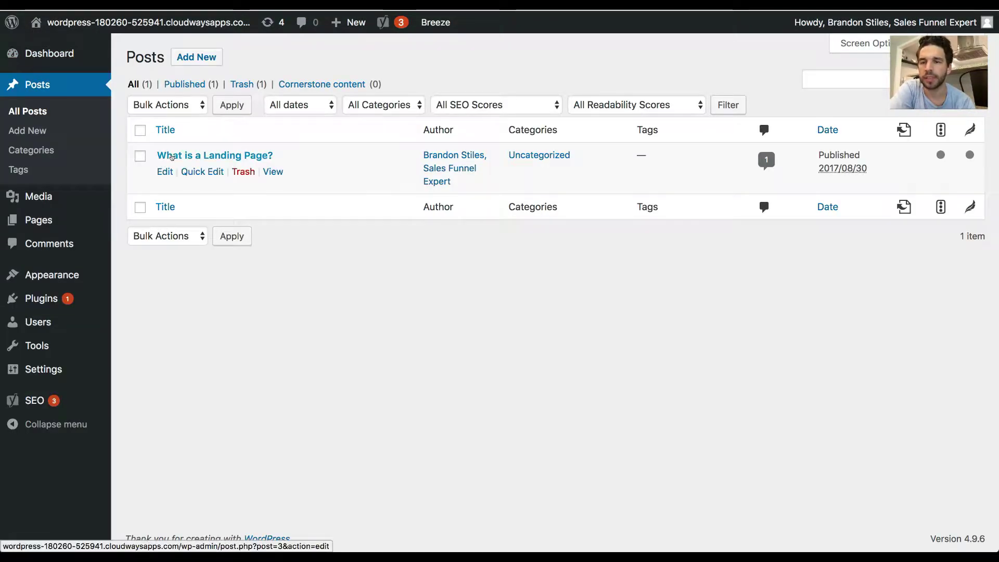
{"action": "left_click", "coordinate": [165, 171]}
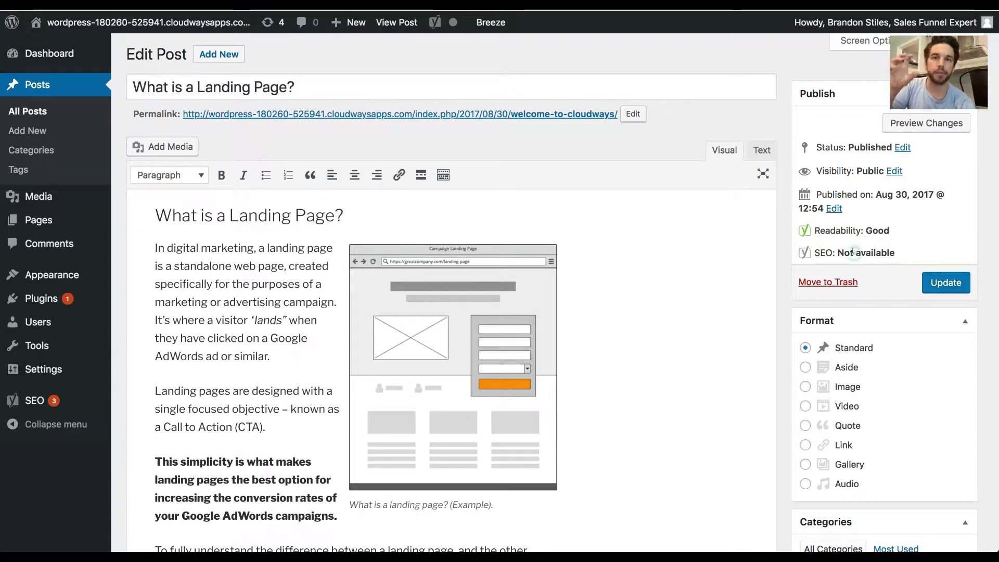
{"action": "scroll", "coordinate": [606, 407], "scroll_direction": "down", "scroll_amount": 5}
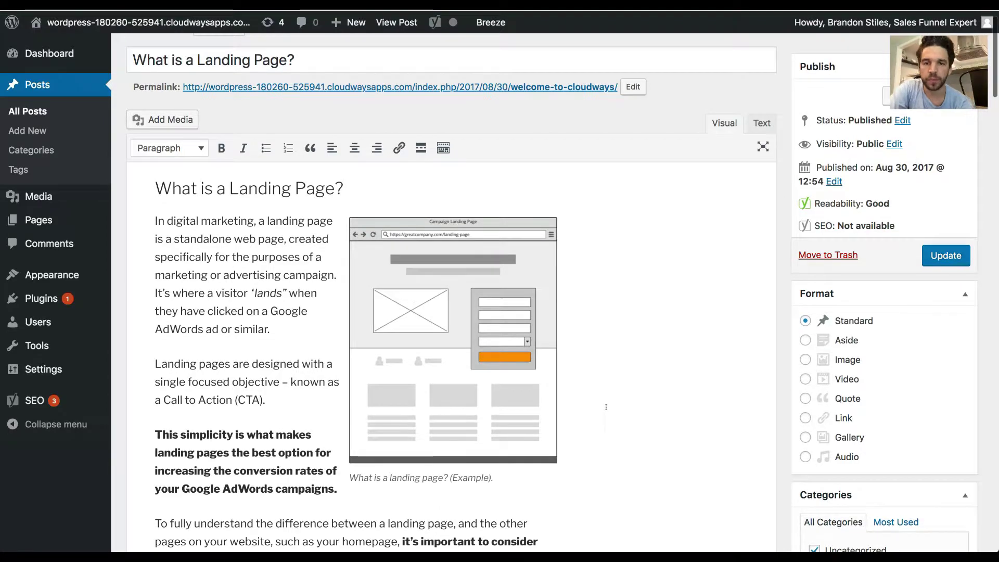
{"action": "scroll", "coordinate": [606, 407], "scroll_direction": "down", "scroll_amount": 10}
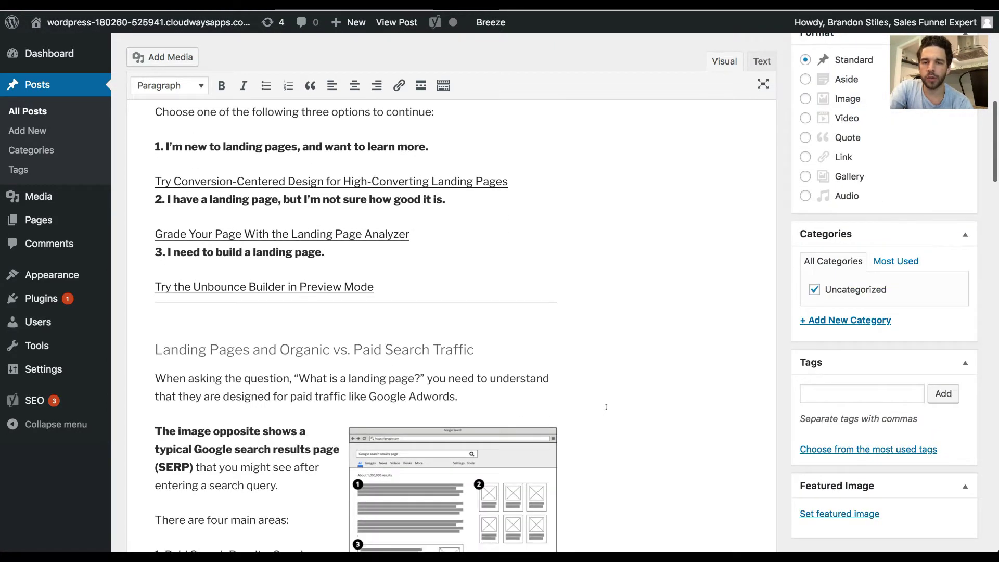
{"action": "scroll", "coordinate": [605, 407], "scroll_direction": "down", "scroll_amount": 20}
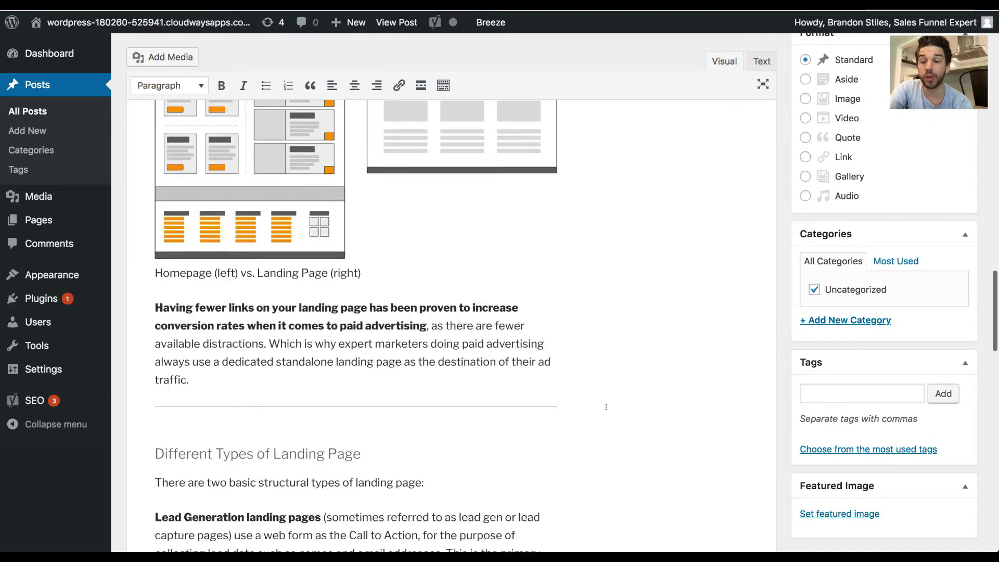
{"action": "scroll", "coordinate": [606, 406], "scroll_direction": "down", "scroll_amount": 7}
{"action": "scroll", "coordinate": [629, 372], "scroll_direction": "up", "scroll_amount": 7}
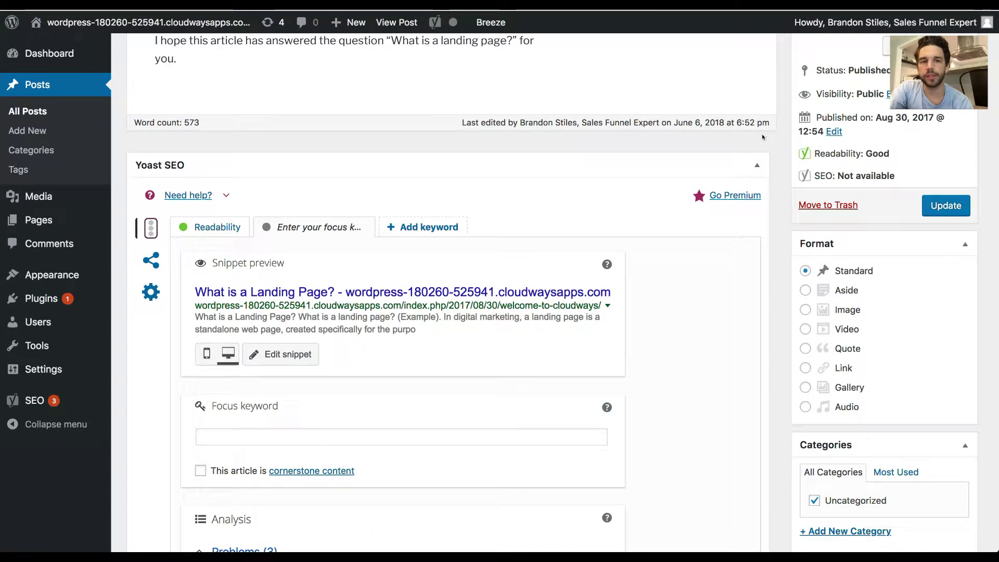
Switch Yoast to the Readability results and open its guidance on transition words
{"action": "left_click", "coordinate": [755, 165]}
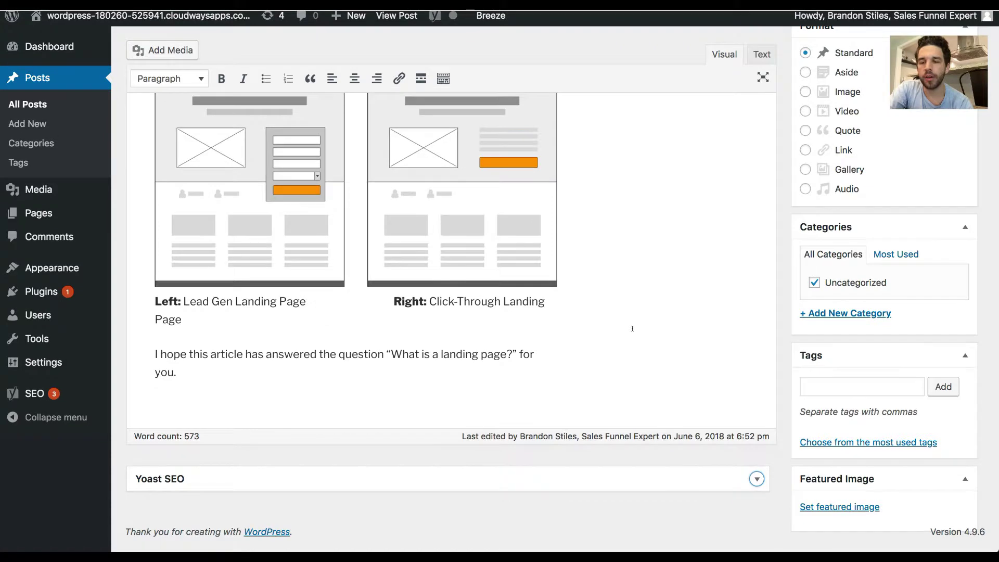
{"action": "left_click", "coordinate": [755, 486]}
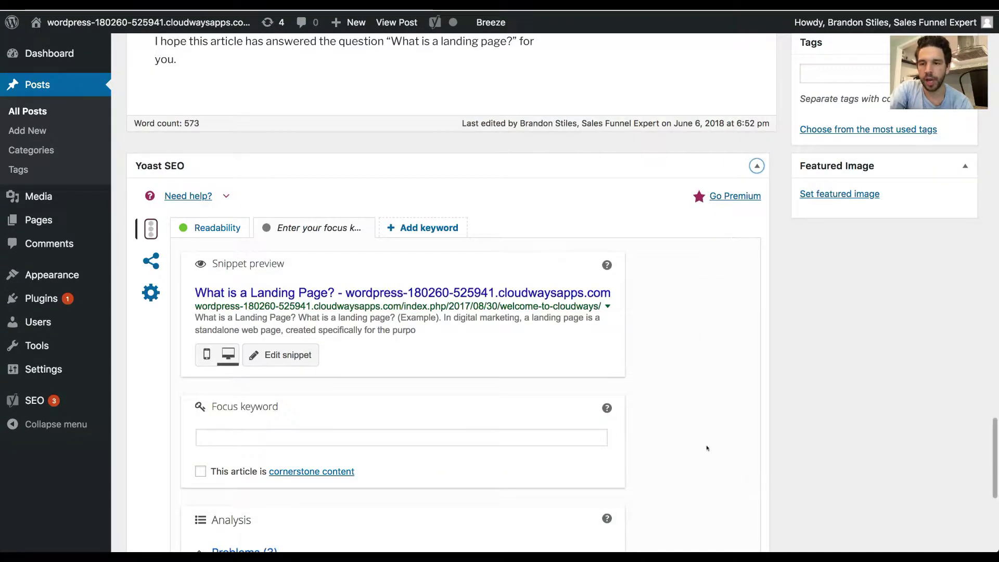
{"action": "scroll", "coordinate": [706, 423], "scroll_direction": "down", "scroll_amount": 2}
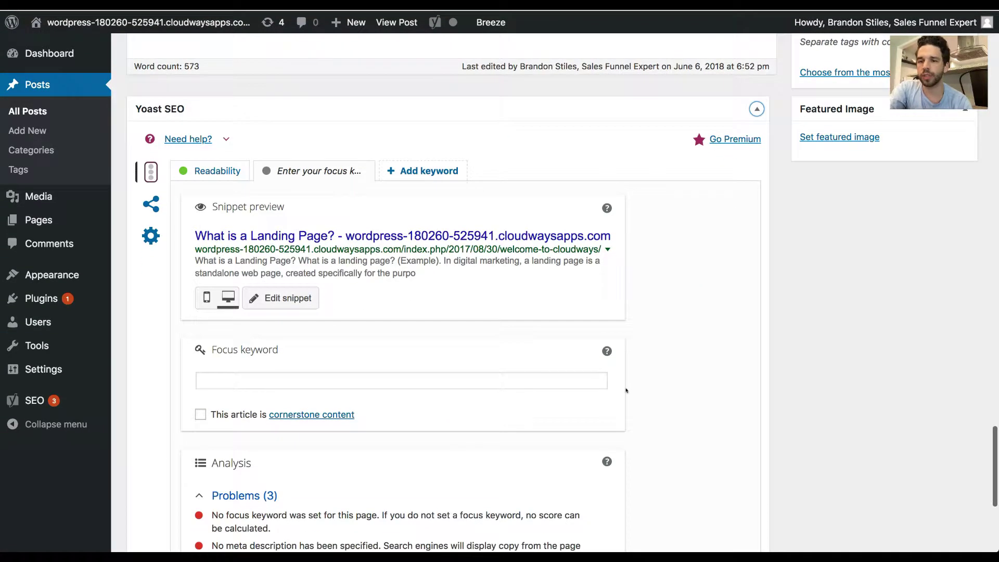
{"action": "left_click", "coordinate": [210, 166]}
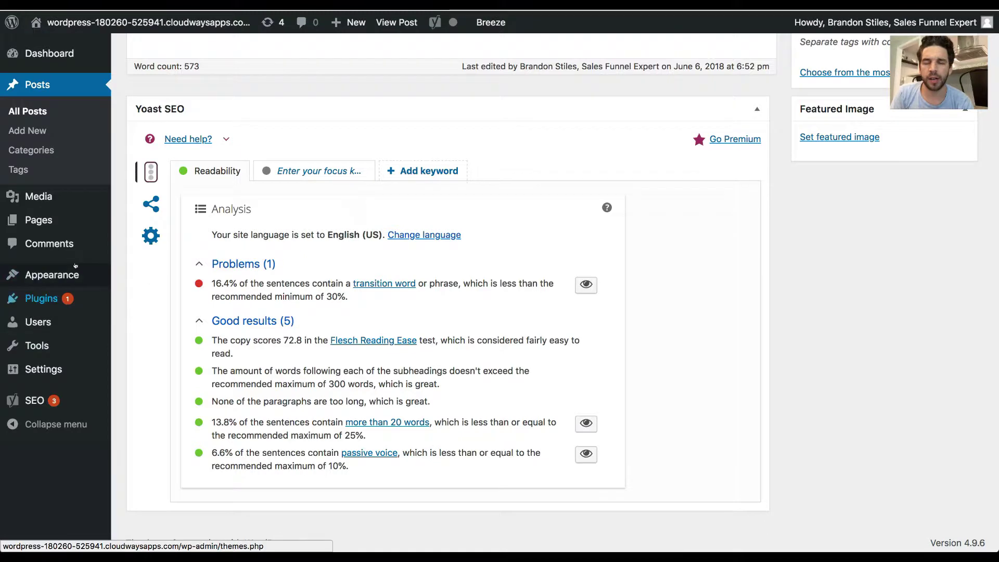
{"action": "left_click", "coordinate": [386, 283]}
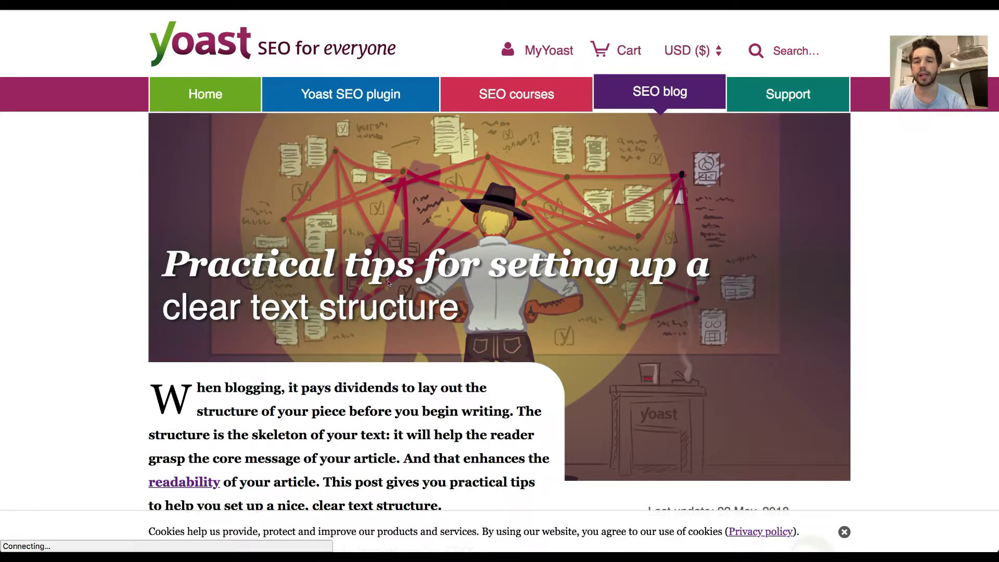
Scroll through Yoast's article on clear text structure
{"action": "scroll", "coordinate": [388, 283], "scroll_direction": "down", "scroll_amount": 10}
{"action": "scroll", "coordinate": [389, 283], "scroll_direction": "down", "scroll_amount": 10}
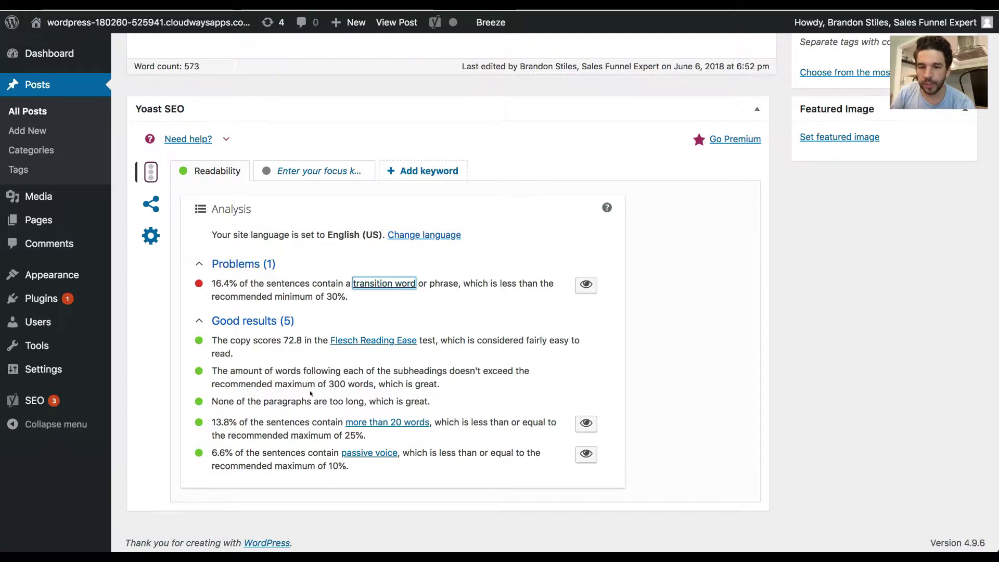
Show the Yoast snippet preview with its empty Focus keyword field
{"action": "scroll", "coordinate": [300, 408], "scroll_direction": "up", "scroll_amount": 10}
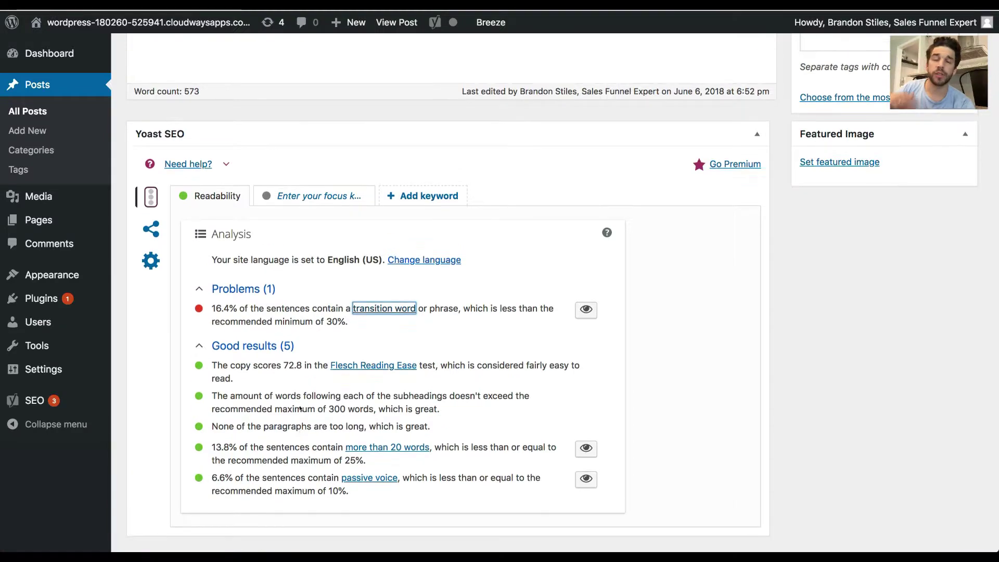
{"action": "scroll", "coordinate": [300, 404], "scroll_direction": "up", "scroll_amount": 3}
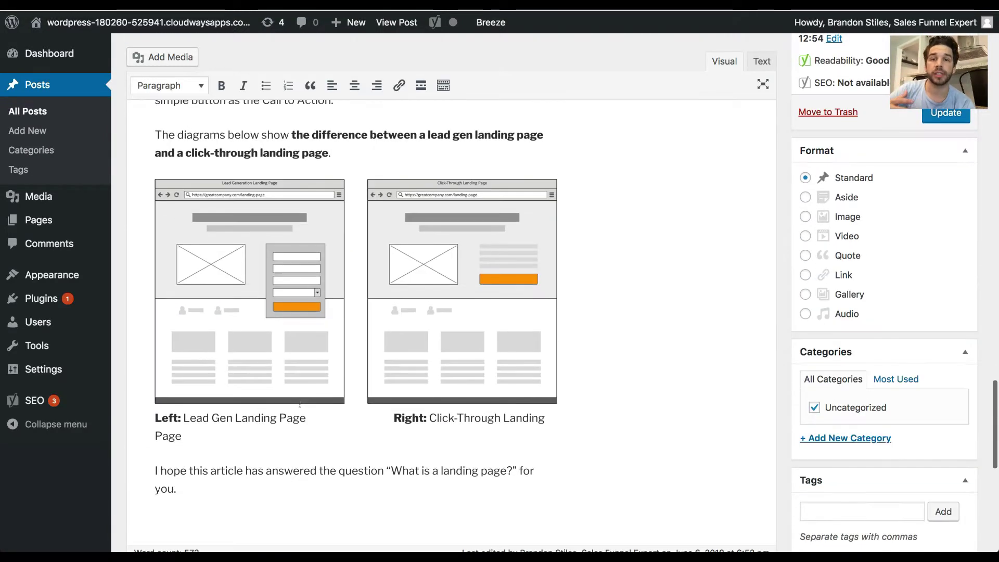
{"action": "scroll", "coordinate": [300, 404], "scroll_direction": "down", "scroll_amount": 12}
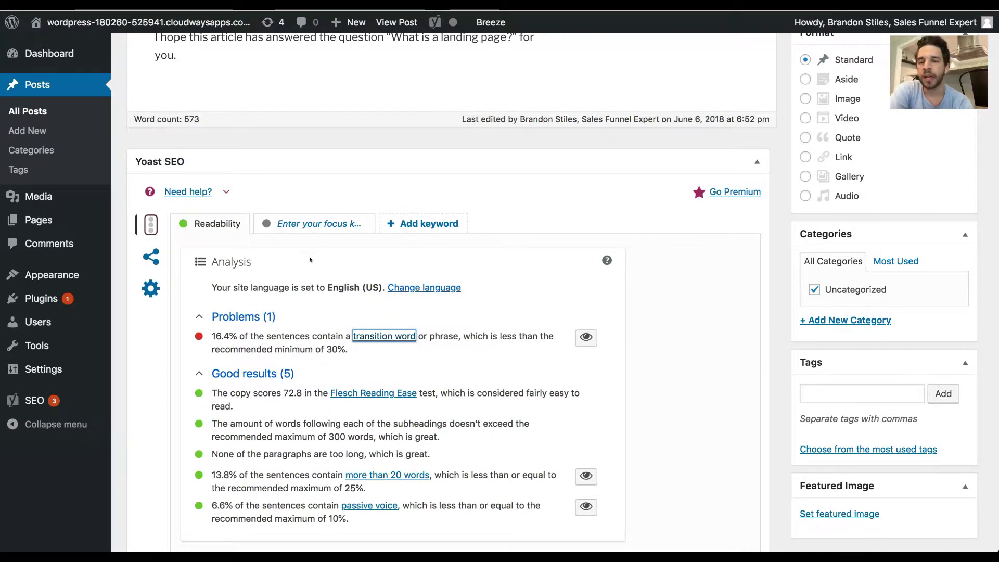
{"action": "left_click", "coordinate": [321, 225]}
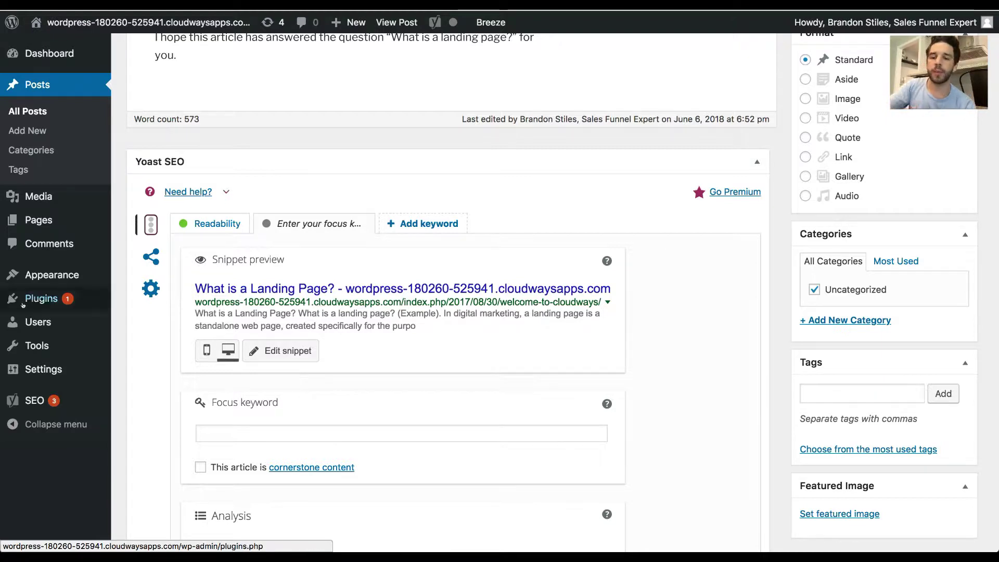
Enter 'what is a landing page' as the Yoast focus keyword
{"action": "left_click", "coordinate": [311, 434]}
{"action": "type", "text": "what"}
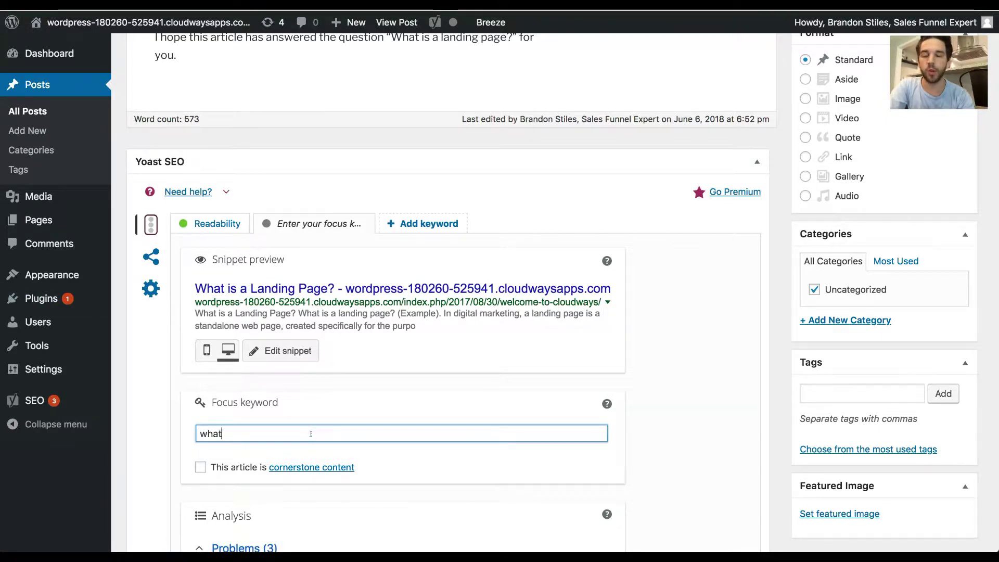
{"action": "type", "text": " is a landing page"}
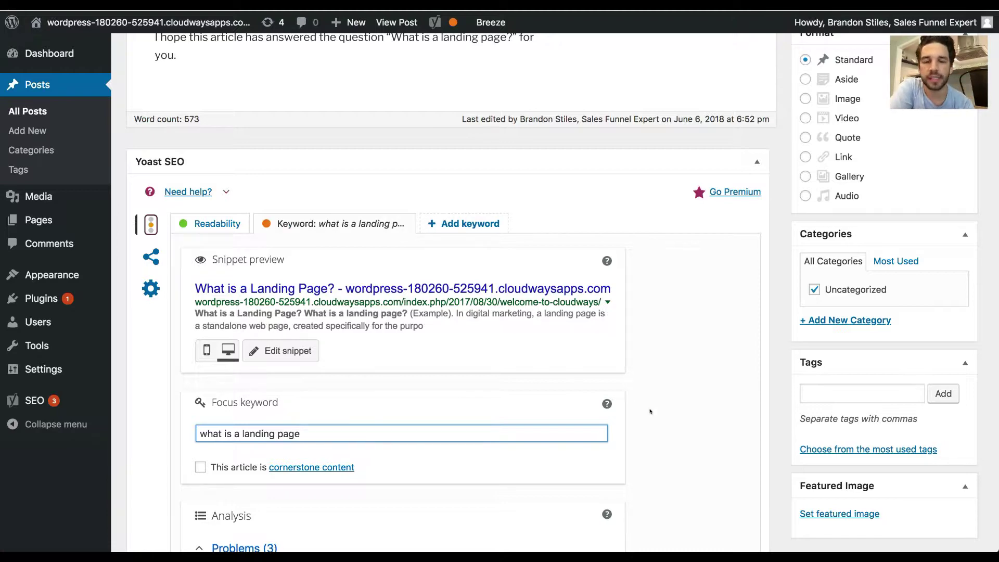
{"action": "left_click", "coordinate": [667, 411]}
{"action": "scroll", "coordinate": [668, 411], "scroll_direction": "up", "scroll_amount": 10}
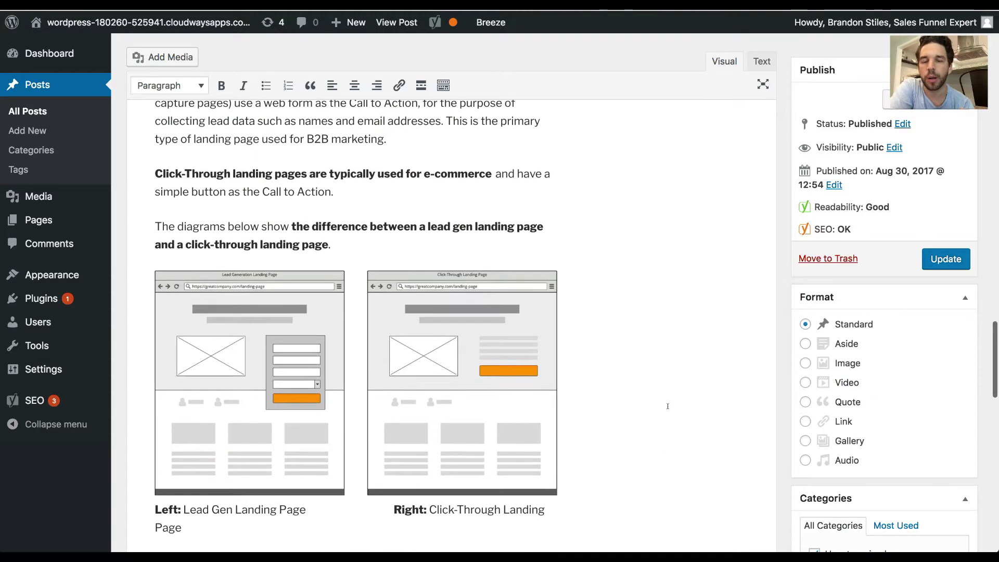
{"action": "scroll", "coordinate": [668, 410], "scroll_direction": "down", "scroll_amount": 10}
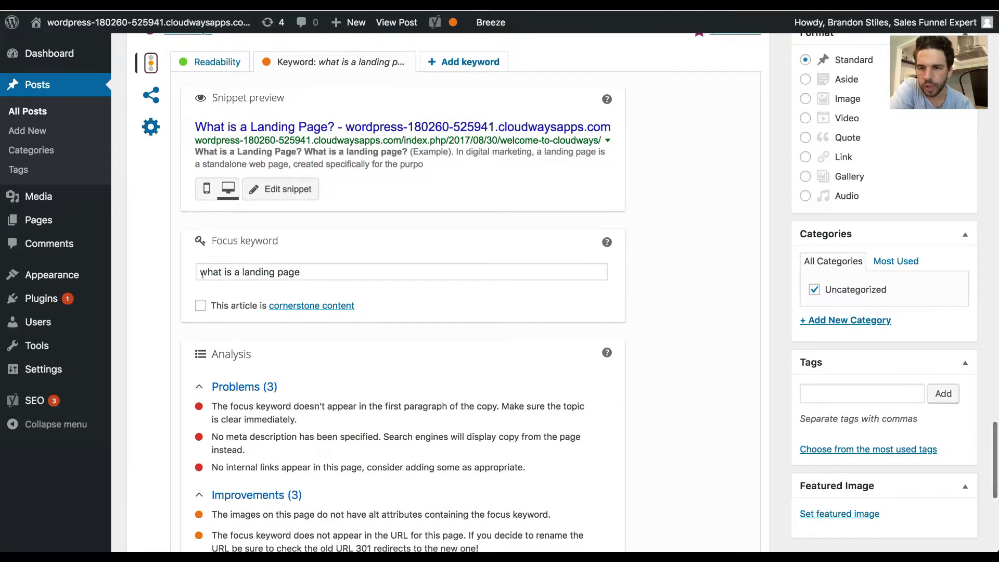
Clear the focus keyword field and retype 'what is a landing page' to refresh the analysis
{"action": "left_click", "coordinate": [321, 268]}
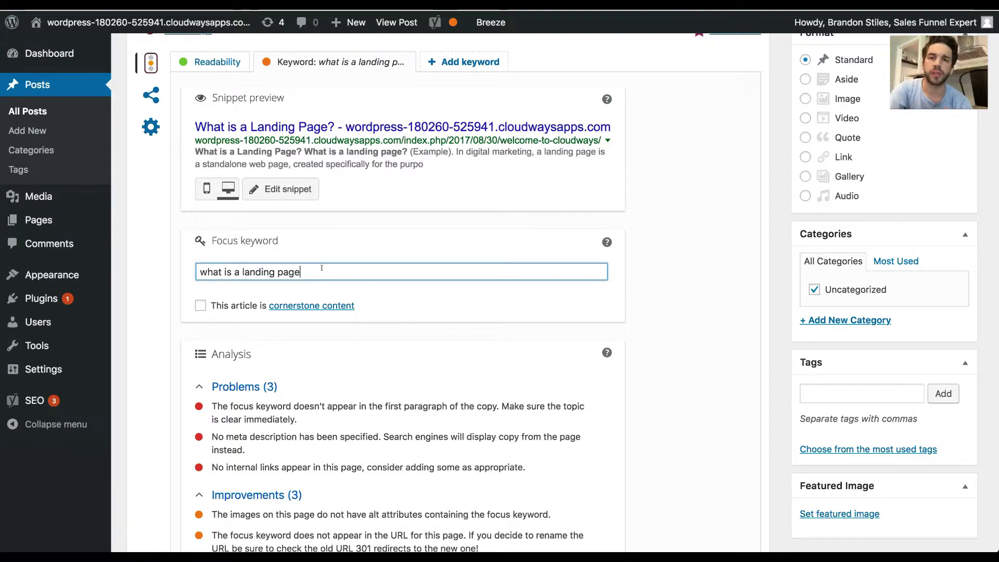
{"action": "scroll", "coordinate": [323, 268], "scroll_direction": "down", "scroll_amount": 3}
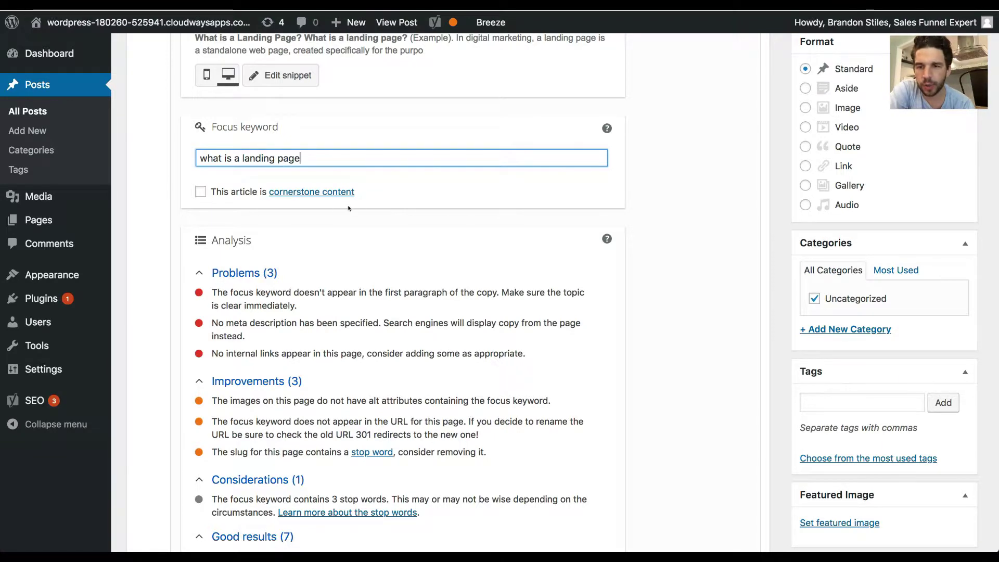
{"action": "key", "text": "ctrl+a"}
{"action": "key", "text": "BackSpace"}
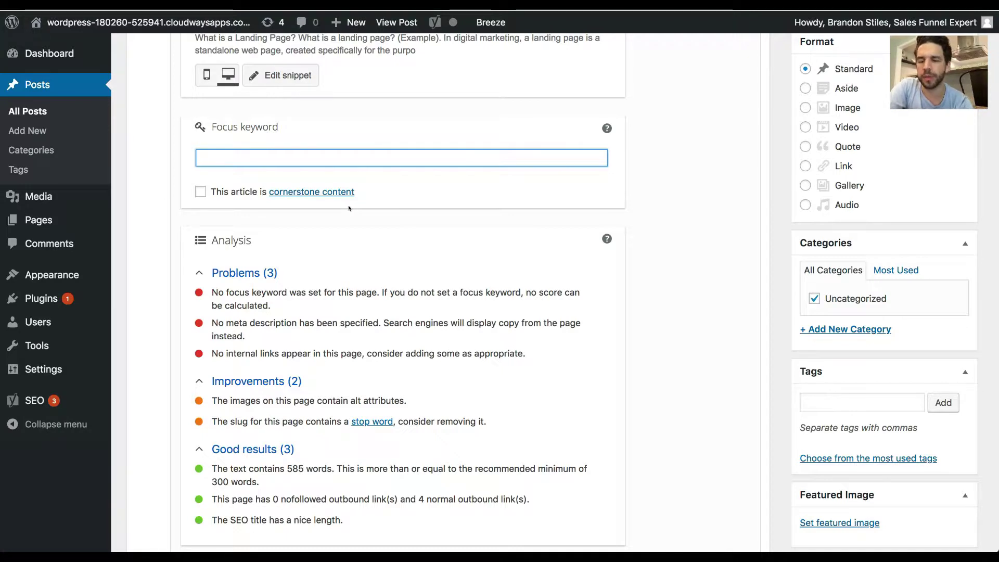
{"action": "key", "text": "ctrl+a"}
{"action": "key", "text": "BackSpace"}
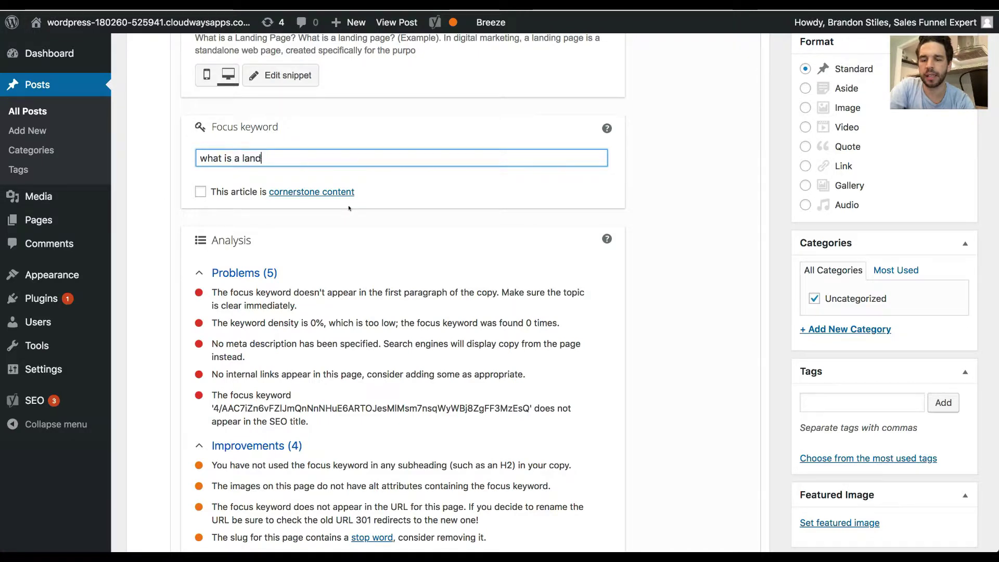
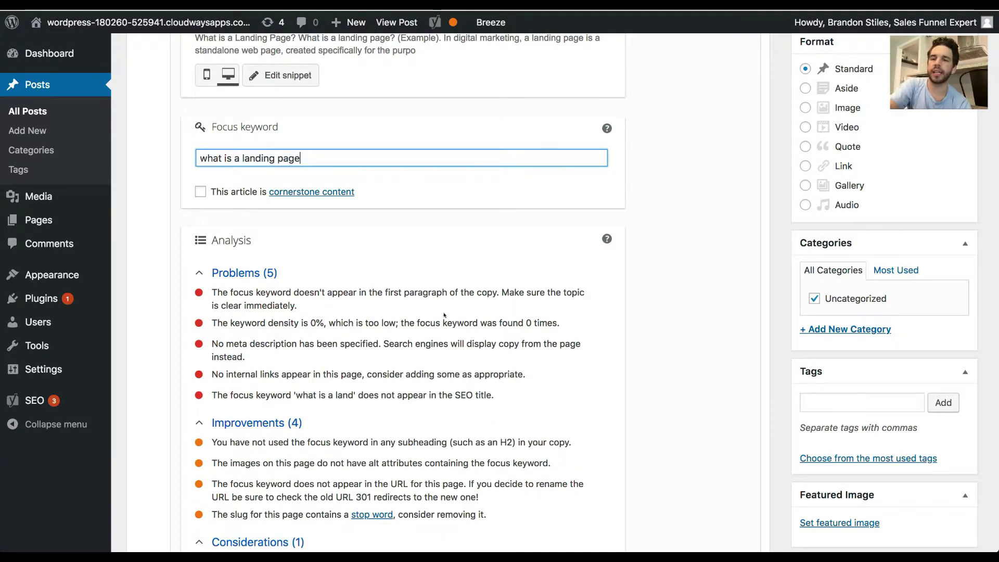
{"action": "left_click", "coordinate": [711, 357]}
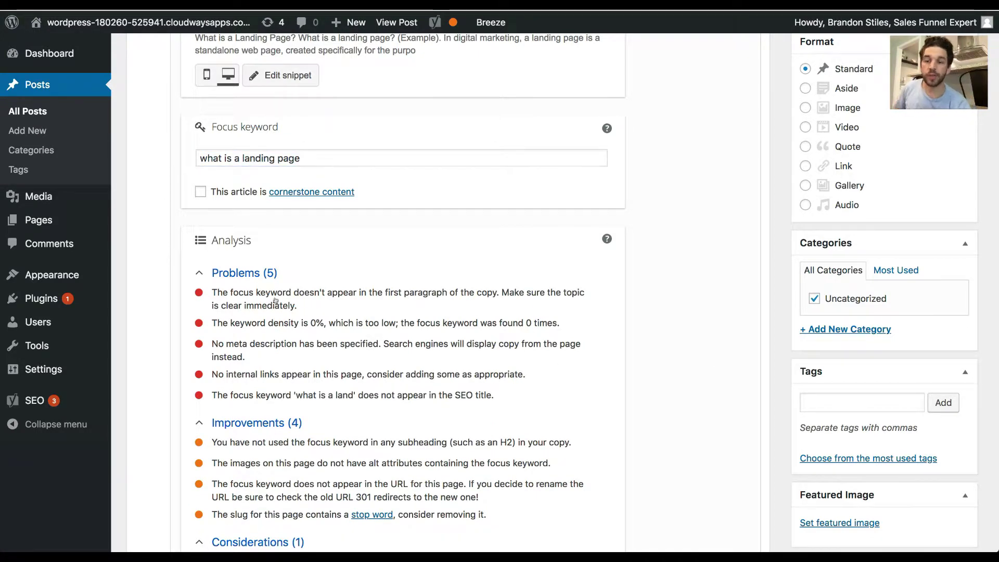
{"action": "scroll", "coordinate": [277, 306], "scroll_direction": "down", "scroll_amount": 2}
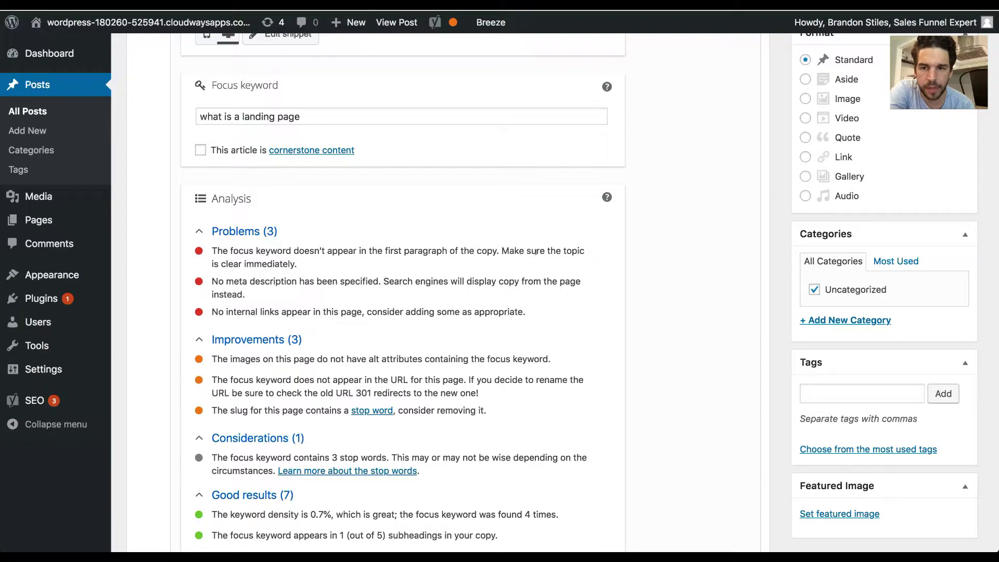
{"action": "scroll", "coordinate": [348, 273], "scroll_direction": "up", "scroll_amount": 15}
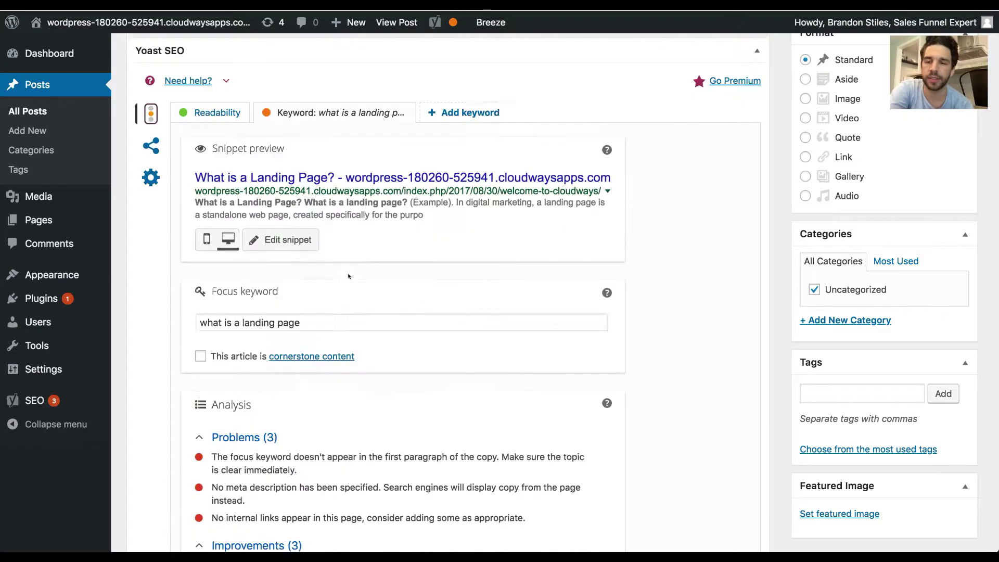
Insert 'What is a landing page, you ask?' at the start of the opening paragraph
{"action": "scroll", "coordinate": [348, 272], "scroll_direction": "up", "scroll_amount": 15}
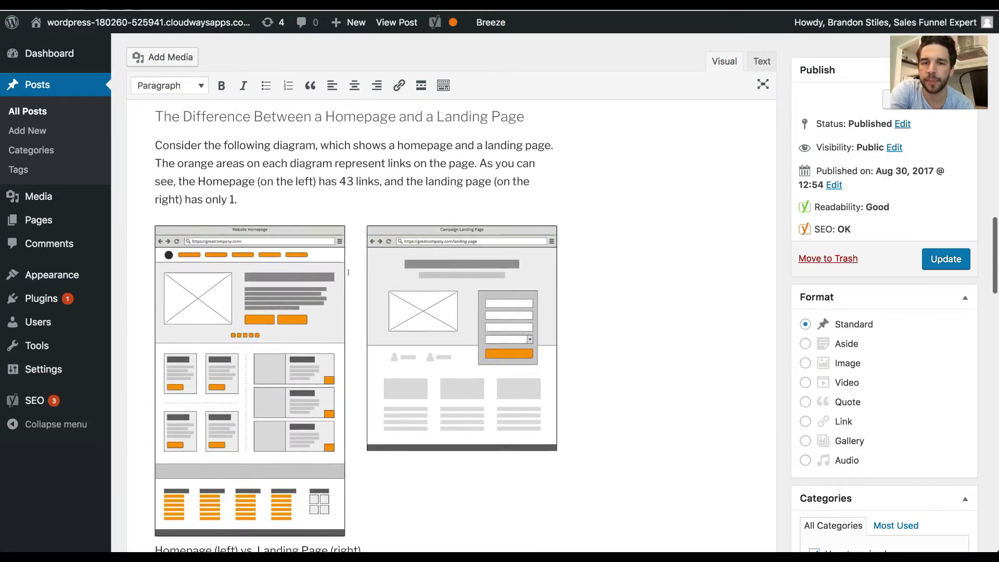
{"action": "scroll", "coordinate": [348, 273], "scroll_direction": "up", "scroll_amount": 3}
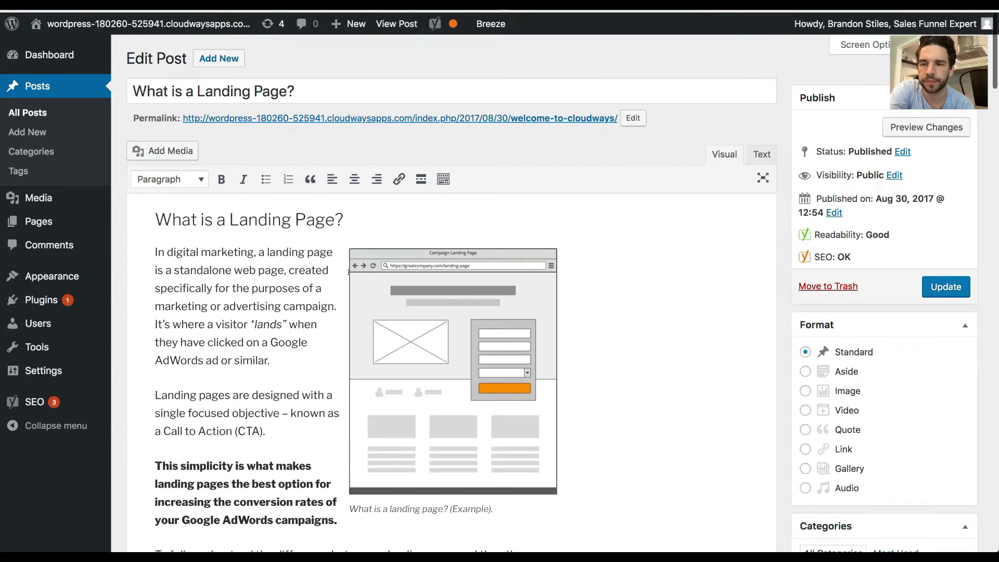
{"action": "left_click", "coordinate": [160, 214]}
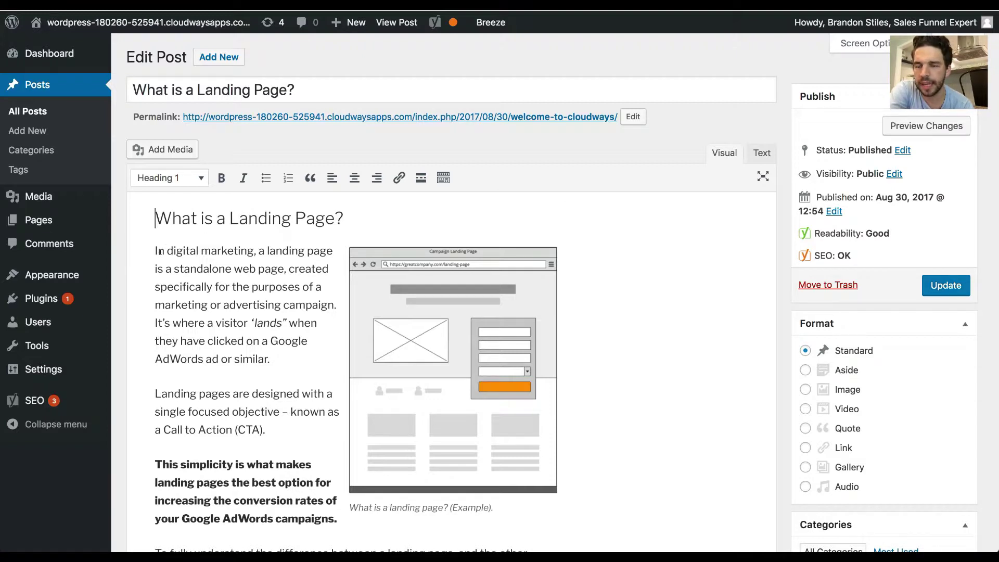
{"action": "left_click", "coordinate": [162, 251]}
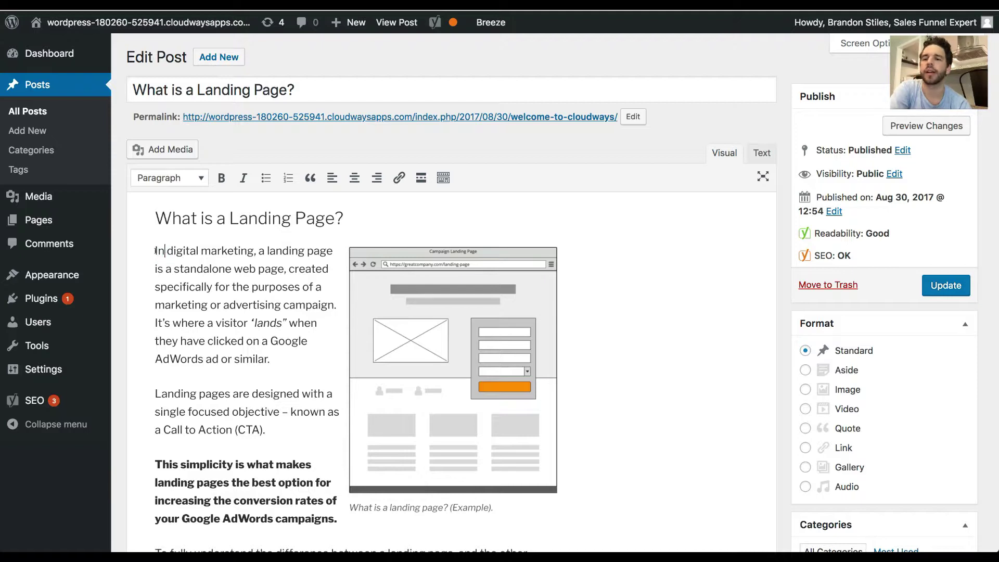
{"action": "left_click", "coordinate": [155, 251]}
{"action": "type", "text": "What "}
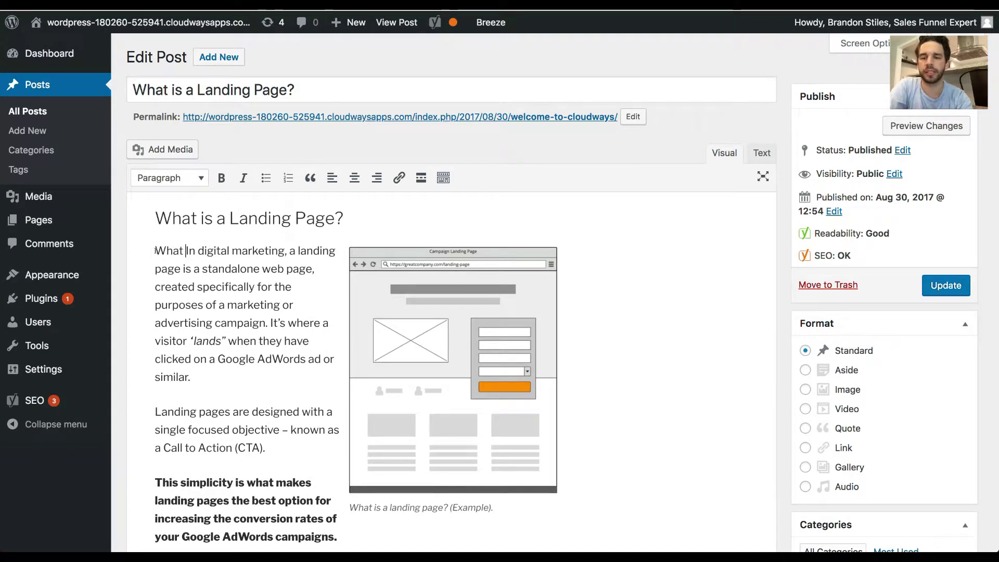
{"action": "type", "text": "is a landin"}
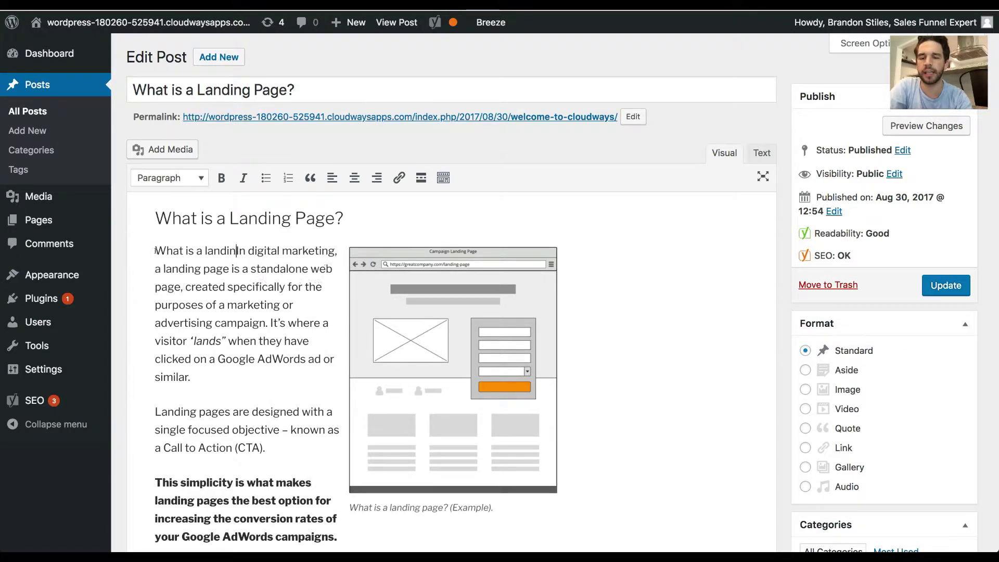
{"action": "type", "text": "g page, you ask? In"}
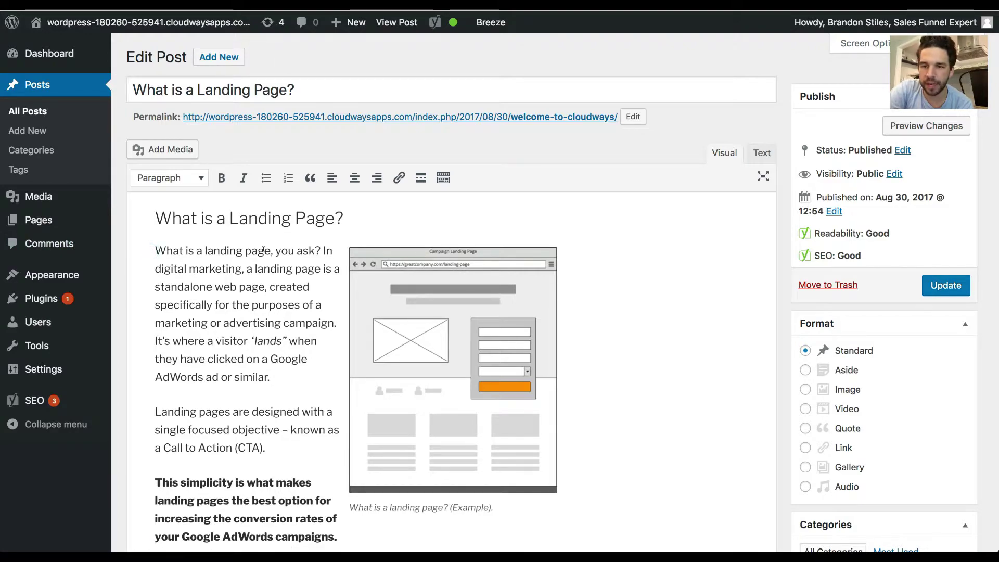
Scroll down to the Yoast analysis, now showing only two problems
{"action": "scroll", "coordinate": [263, 249], "scroll_direction": "down", "scroll_amount": 6}
{"action": "scroll", "coordinate": [264, 249], "scroll_direction": "down", "scroll_amount": 20}
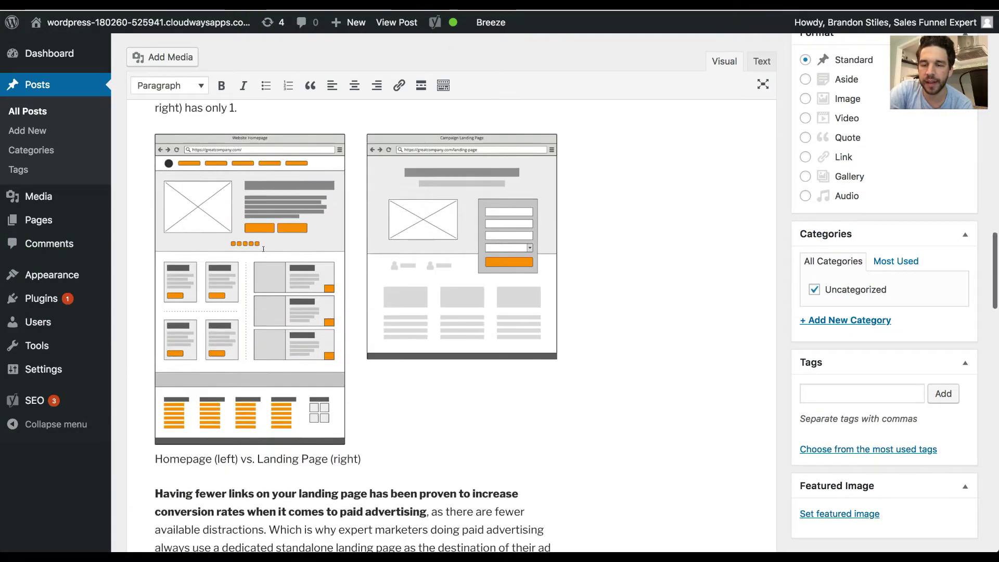
{"action": "scroll", "coordinate": [264, 248], "scroll_direction": "down", "scroll_amount": 20}
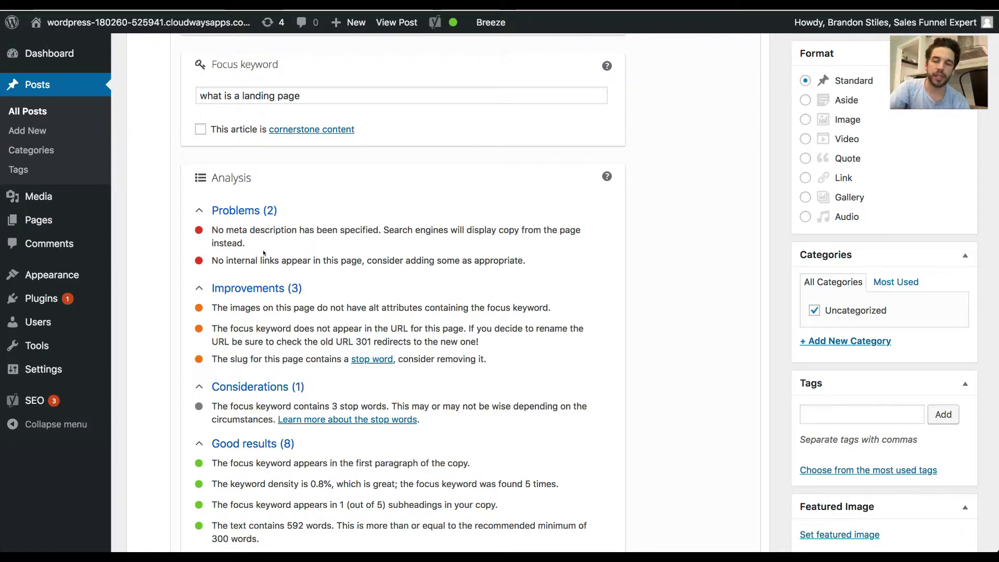
{"action": "key", "text": "super+t"}
Google 'what is a landing page' and select the Unbounce result's description text
{"action": "type", "text": "what i"}
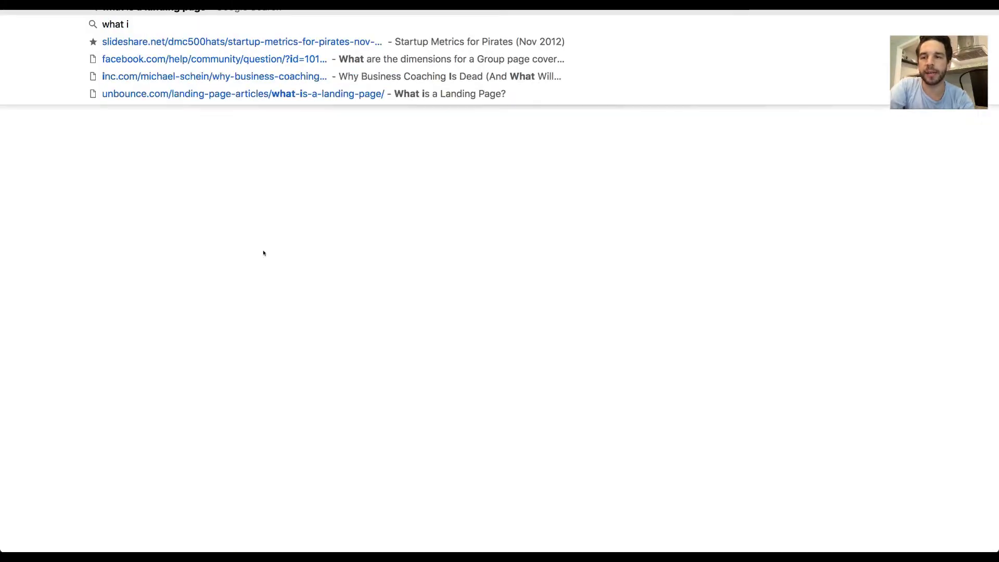
{"action": "type", "text": "s"}
{"action": "key", "text": "Right"}
{"action": "key", "text": "Return"}
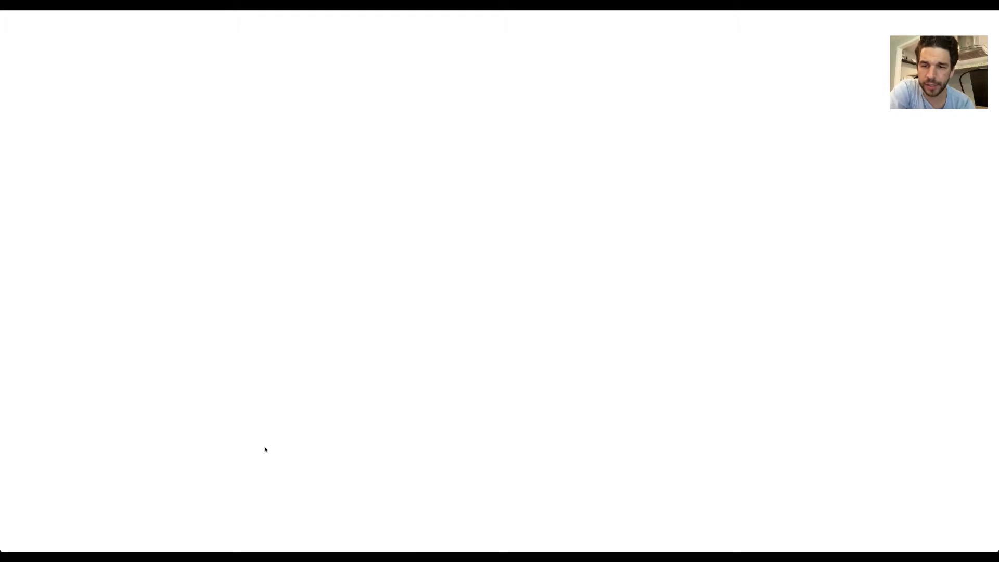
{"action": "scroll", "coordinate": [266, 449], "scroll_direction": "down", "scroll_amount": 2}
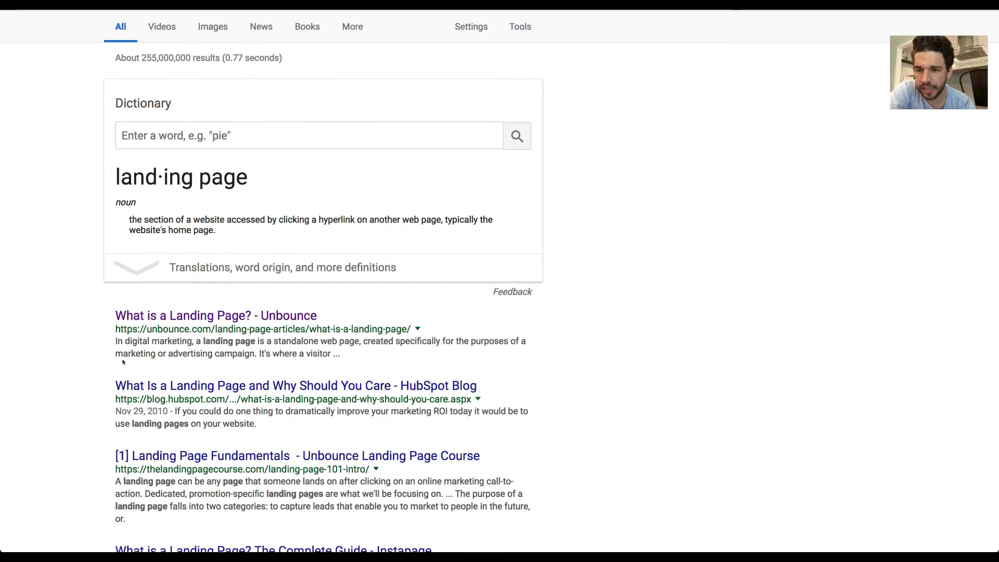
{"action": "left_click_drag", "start_coordinate": [116, 339], "coordinate": [344, 364]}
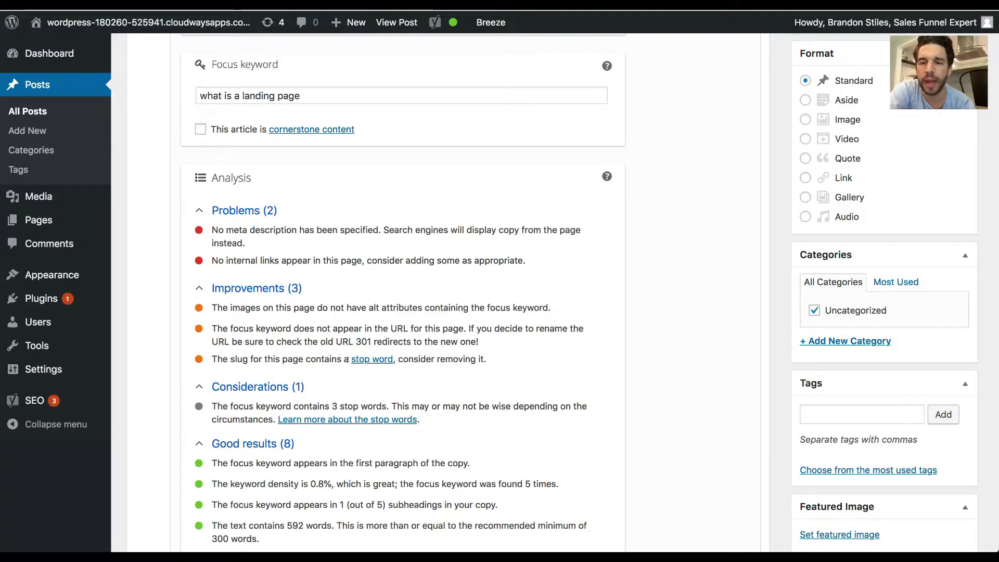
Write the meta description 'This page ansrs the popular question: what is a landing page?'
{"action": "scroll", "coordinate": [528, 331], "scroll_direction": "up", "scroll_amount": 6}
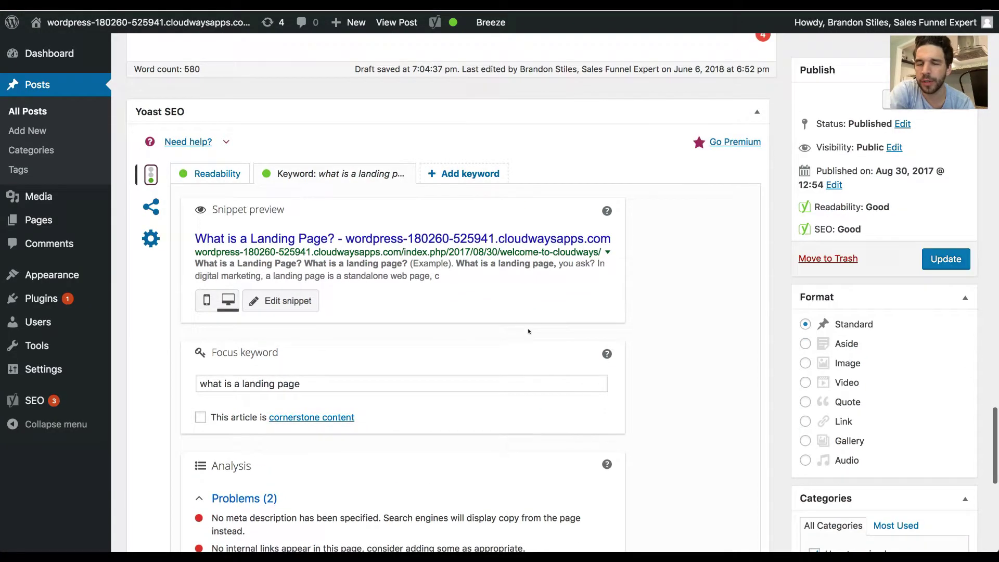
{"action": "left_click", "coordinate": [290, 301]}
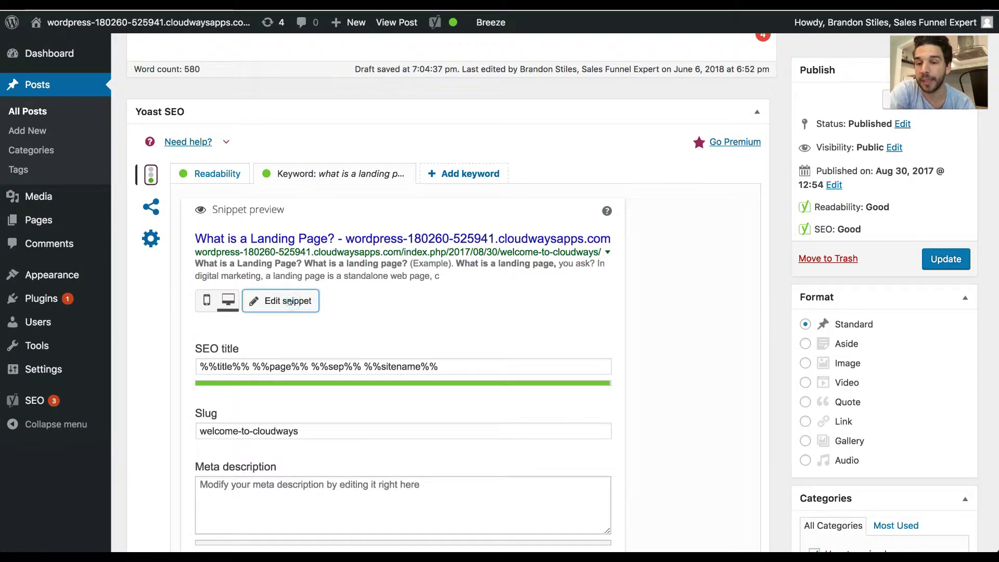
{"action": "scroll", "coordinate": [293, 427], "scroll_direction": "down", "scroll_amount": 3}
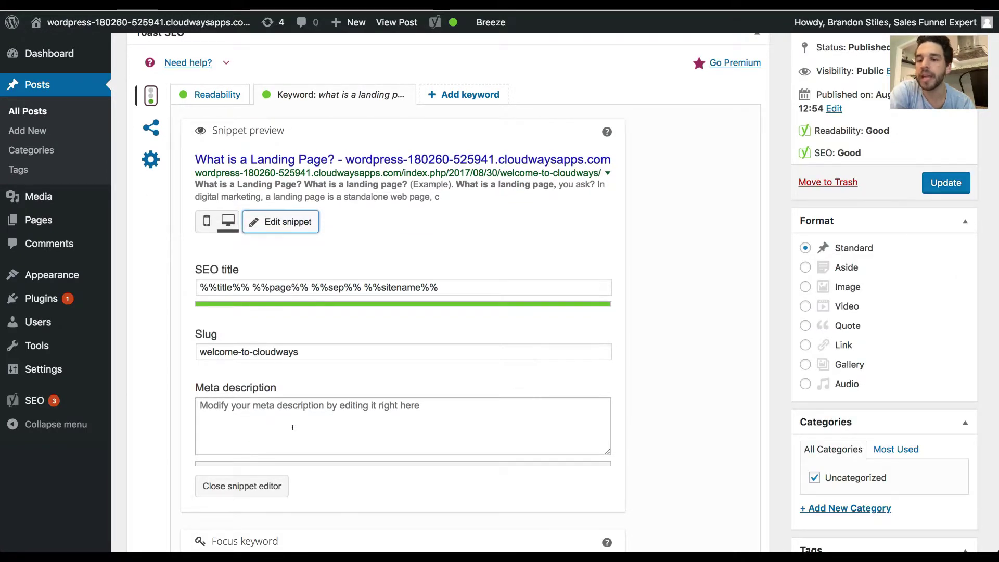
{"action": "left_click", "coordinate": [293, 427]}
{"action": "type", "text": "This page answe"}
{"action": "key", "text": "BackSpace"}
{"action": "key", "text": "BackSpace"}
{"action": "type", "text": "rs the popular question: what is a landing page?"}
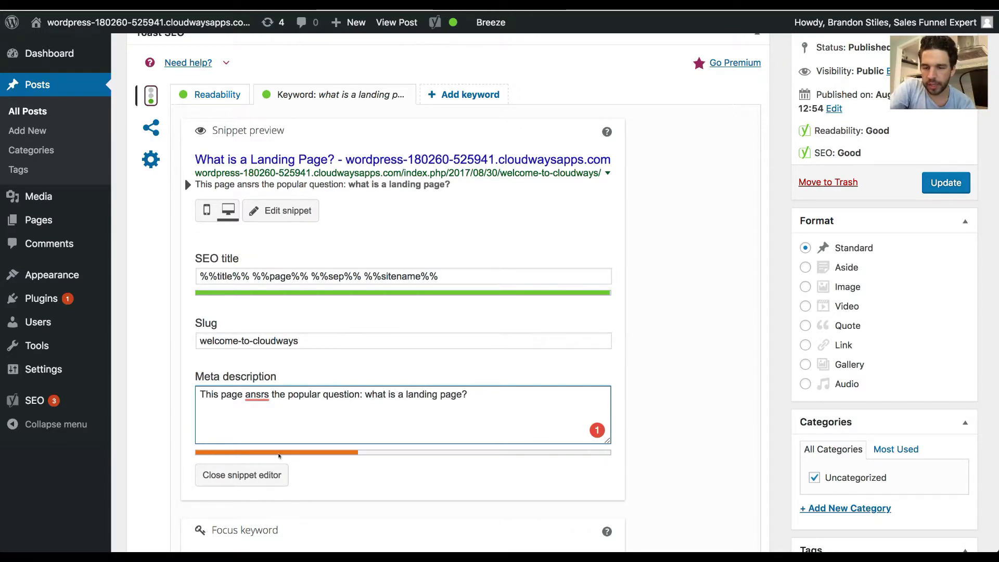
Paste extra copies of the meta description to lengthen it, then trim the excess words
{"action": "key", "text": "ctrl+a"}
{"action": "key", "text": "ctrl+c"}
{"action": "key", "text": "Right"}
{"action": "key", "text": "ctrl+v"}
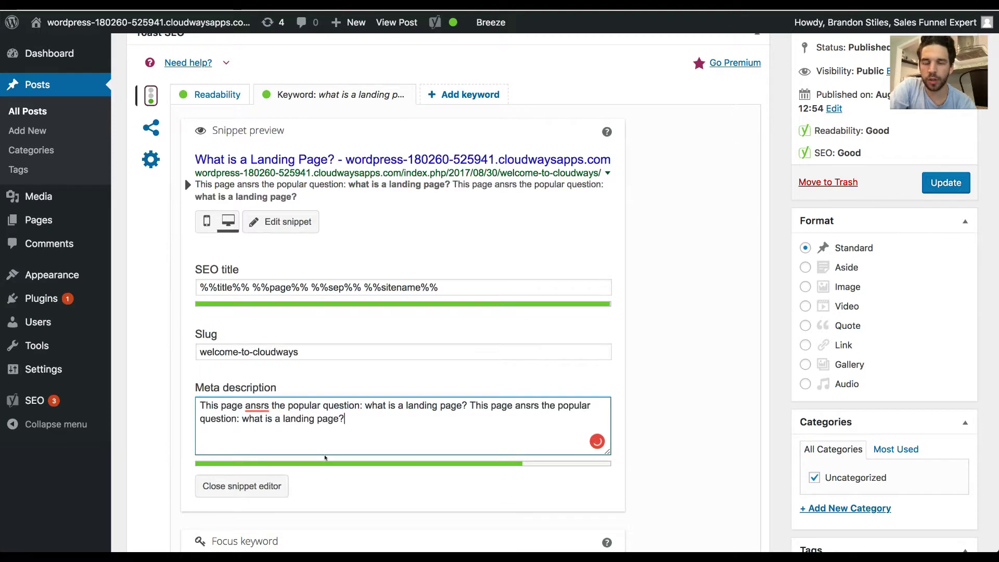
{"action": "key", "text": "ctrl+v"}
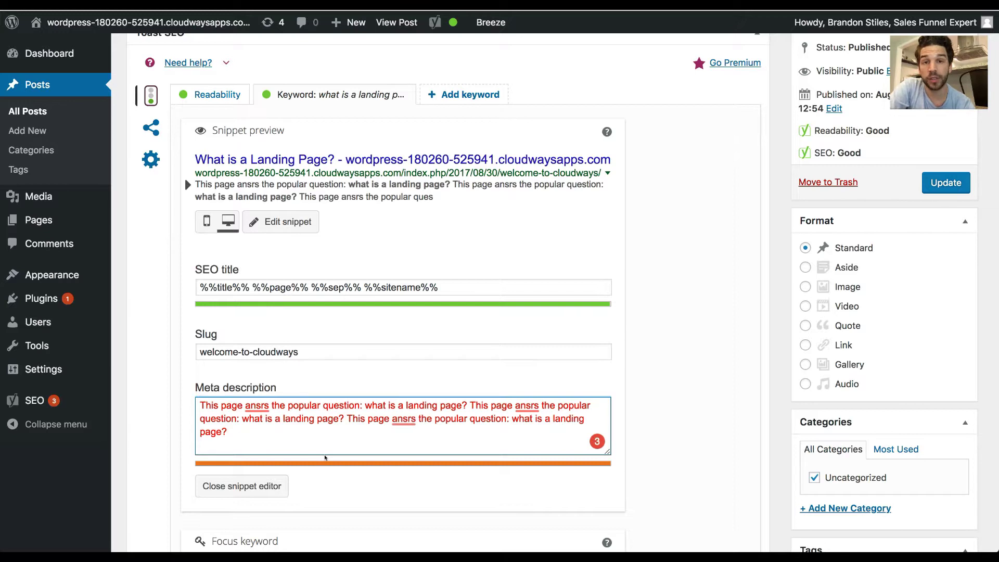
{"action": "key", "text": "shift+alt+Left"}
{"action": "key", "text": "BackSpace"}
{"action": "key", "text": "shift+alt+Left"}
{"action": "key", "text": "shift+alt+Left"}
{"action": "key", "text": "shift+alt+Left"}
{"action": "key", "text": "shift+alt+Left"}
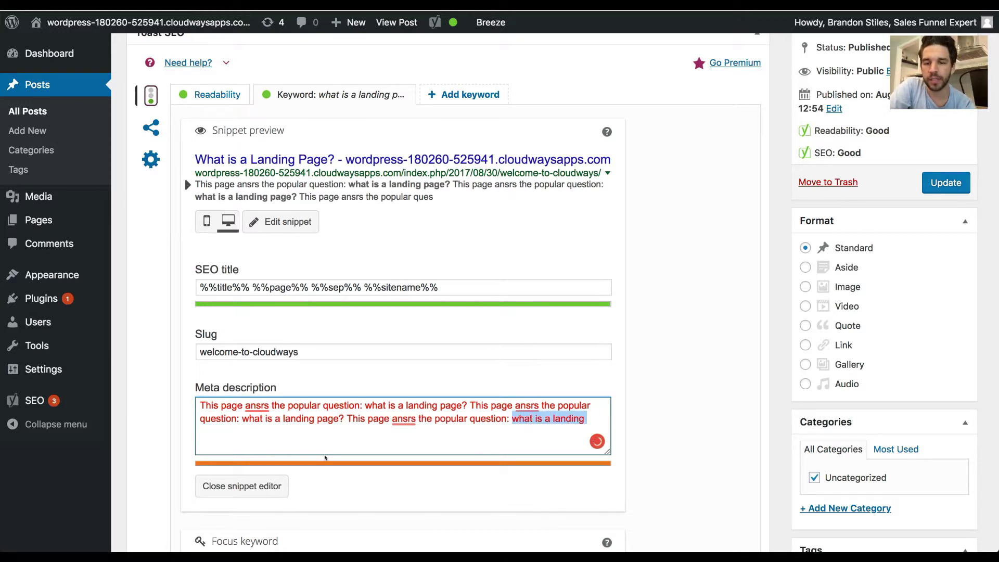
{"action": "key", "text": "shift+alt+Left"}
{"action": "key", "text": "shift+alt+Left"}
{"action": "key", "text": "BackSpace"}
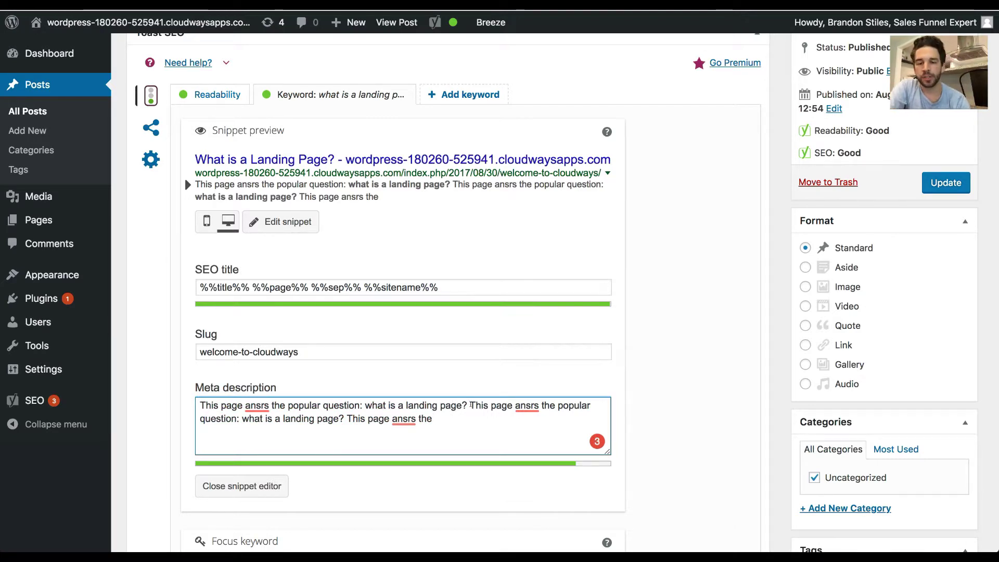
Delete the repeated second sentence so the meta description is one sentence
{"action": "left_click", "coordinate": [470, 406], "text": "shift"}
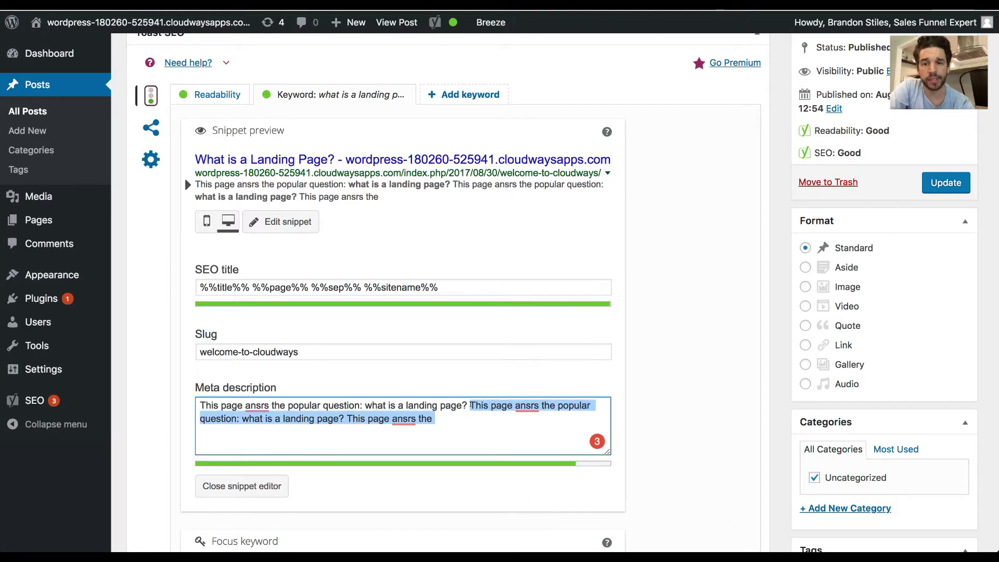
{"action": "key", "text": "BackSpace"}
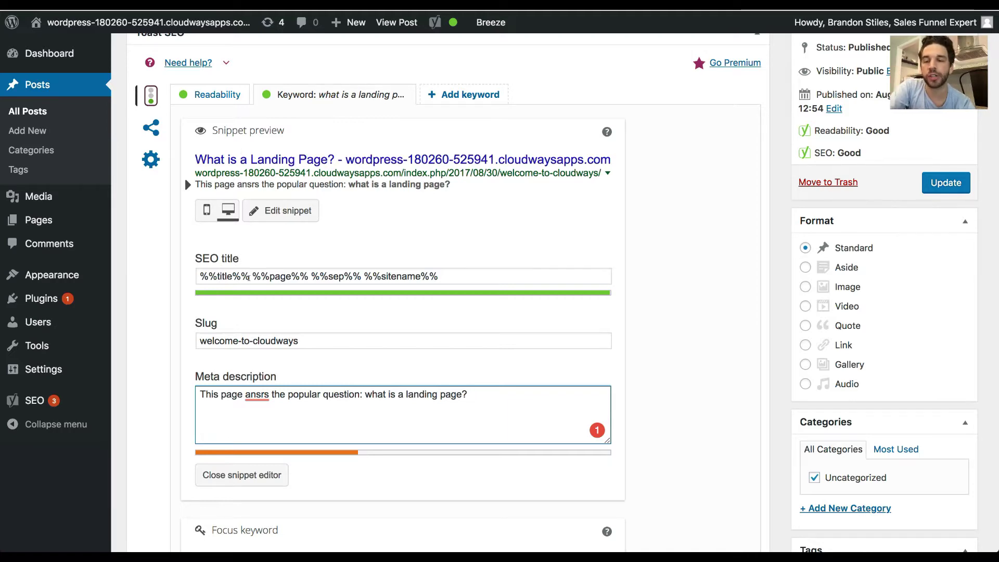
{"action": "scroll", "coordinate": [248, 277], "scroll_direction": "up", "scroll_amount": 15}
{"action": "scroll", "coordinate": [248, 277], "scroll_direction": "down", "scroll_amount": 8}
{"action": "scroll", "coordinate": [249, 278], "scroll_direction": "down", "scroll_amount": 6}
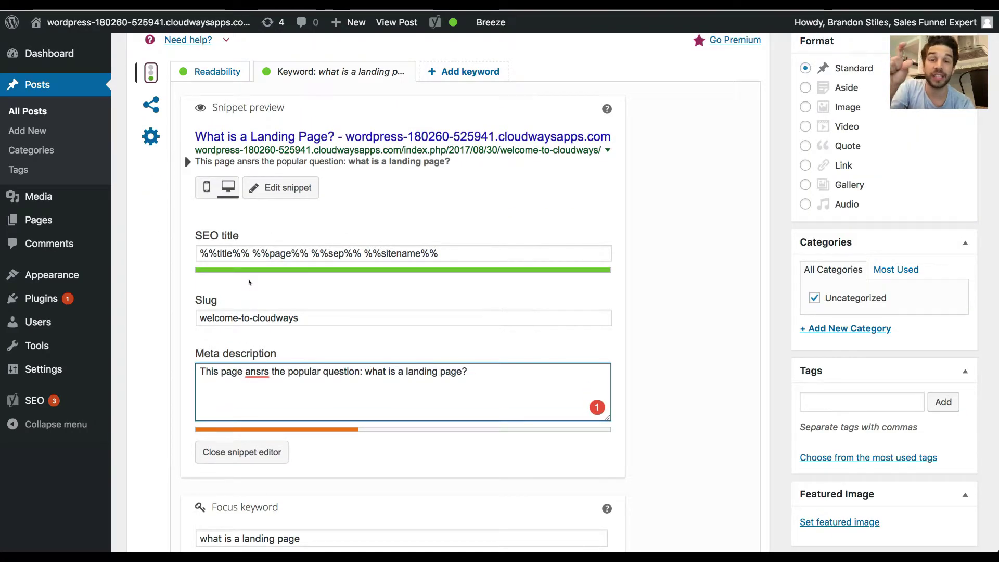
{"action": "scroll", "coordinate": [300, 297], "scroll_direction": "down", "scroll_amount": 4}
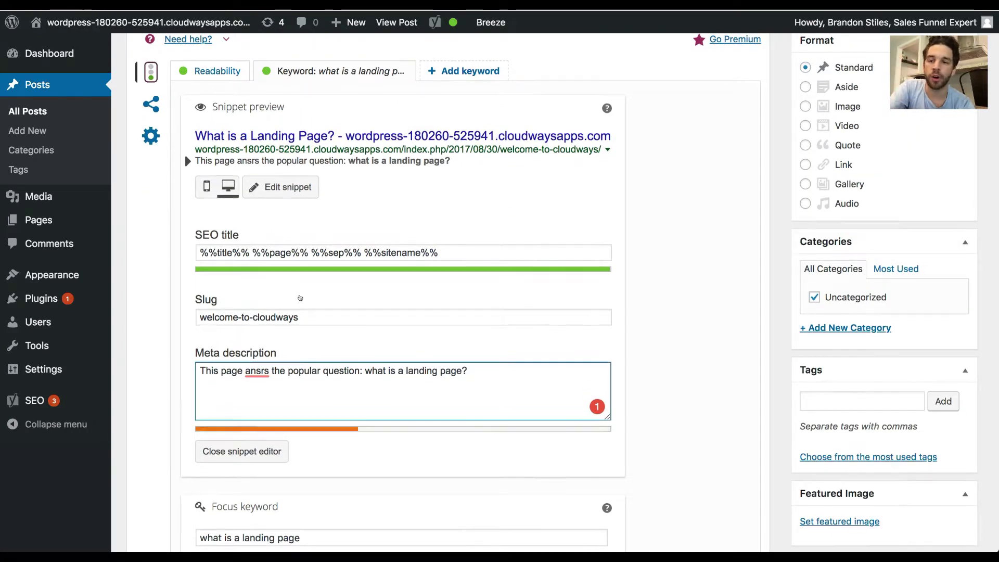
{"action": "scroll", "coordinate": [301, 299], "scroll_direction": "up", "scroll_amount": 1}
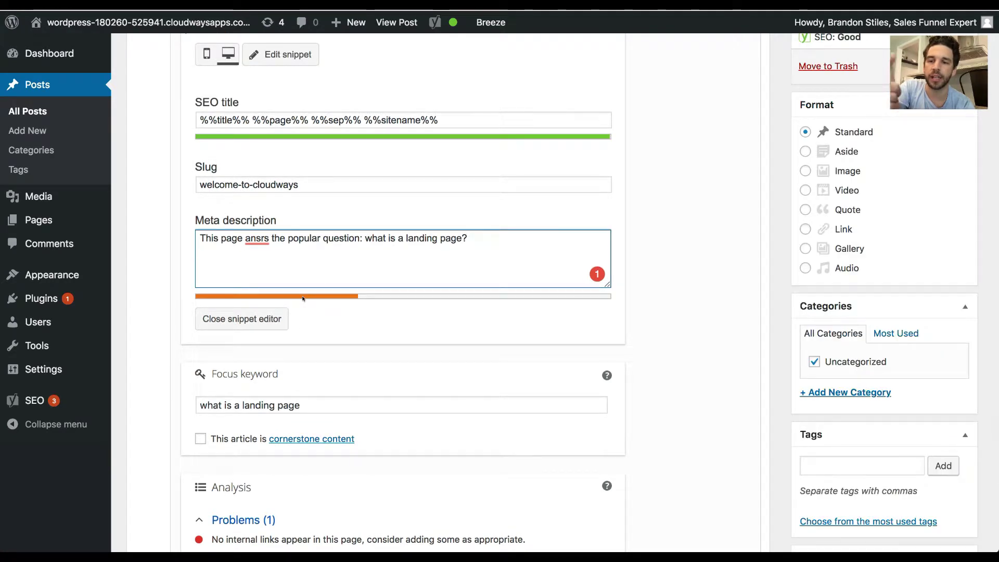
Replace the post slug with what-is-a-landing-page
{"action": "triple_click", "coordinate": [310, 181]}
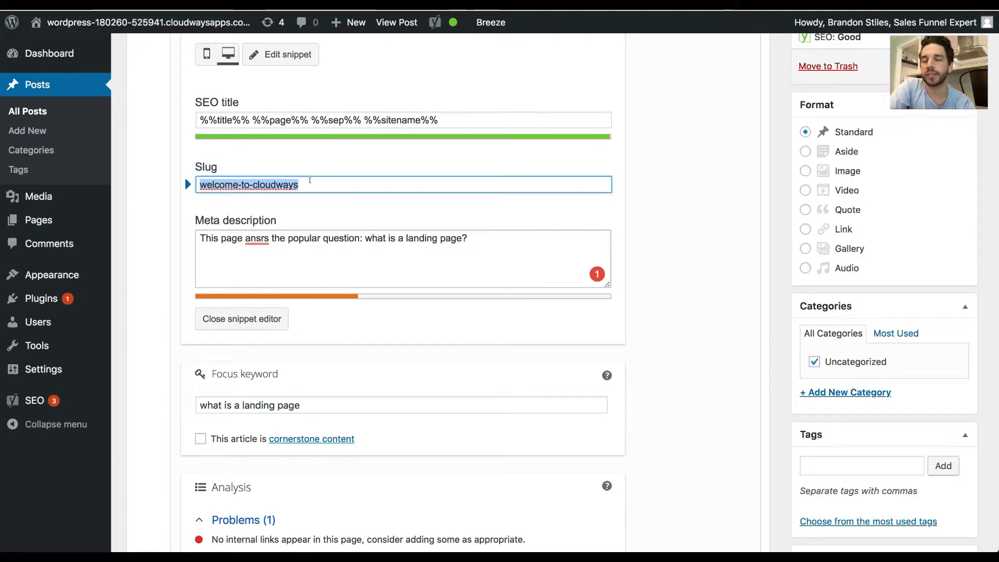
{"action": "type", "text": "what-is-"}
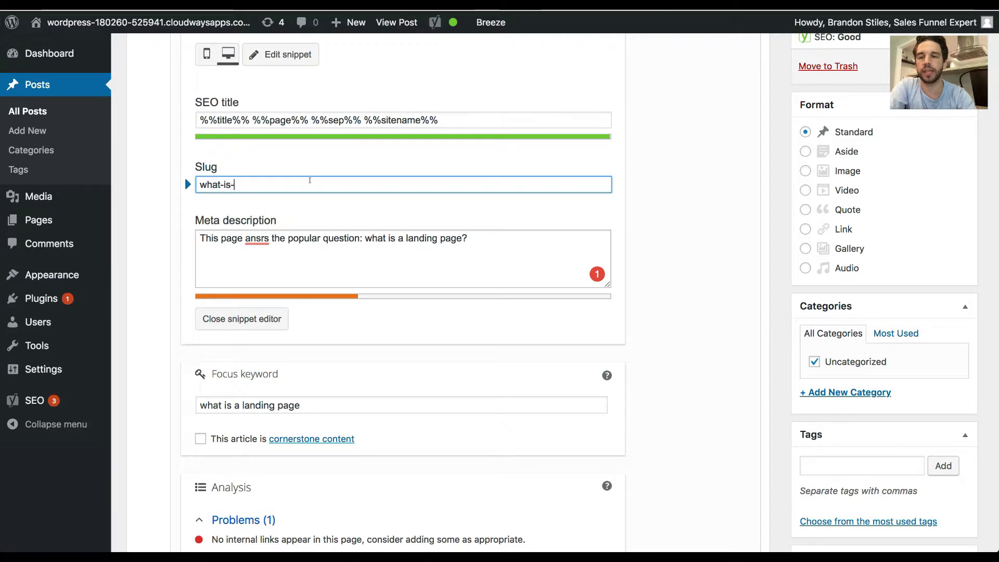
{"action": "type", "text": "a-landing-page"}
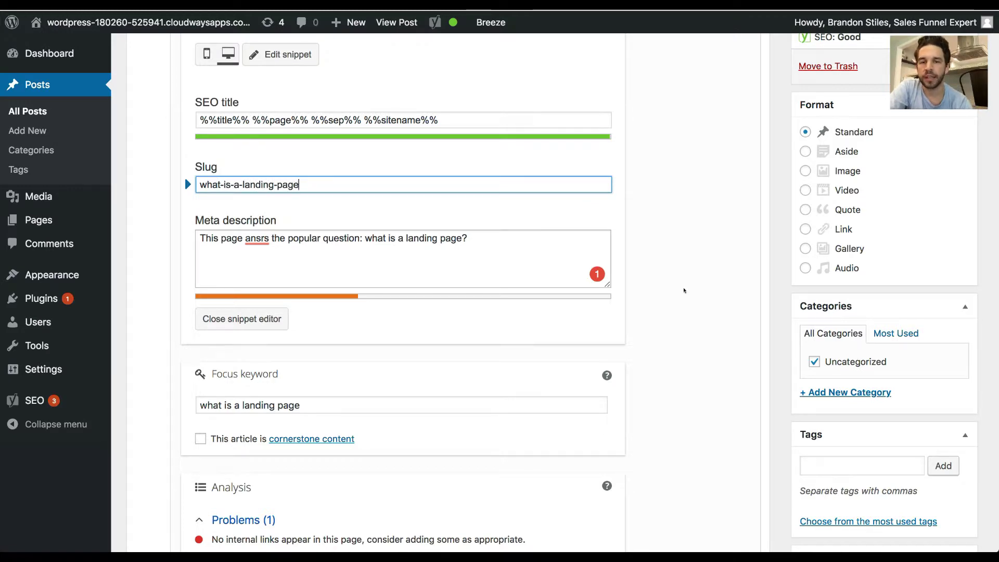
{"action": "left_click", "coordinate": [684, 290]}
Review the updated Yoast analysis, now rating SEO and Readability Good
{"action": "scroll", "coordinate": [683, 290], "scroll_direction": "down", "scroll_amount": 5}
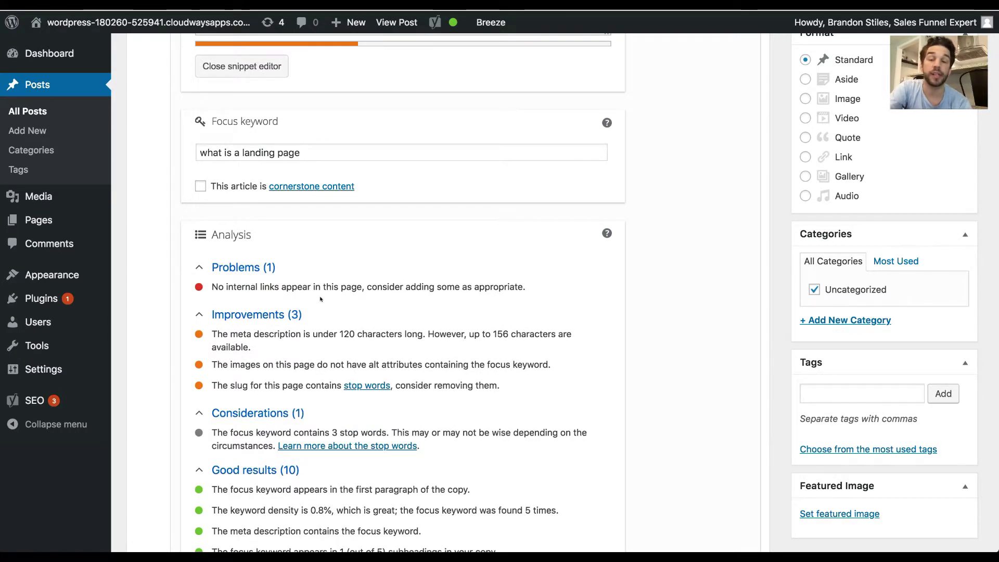
{"action": "scroll", "coordinate": [321, 299], "scroll_direction": "down", "scroll_amount": 3}
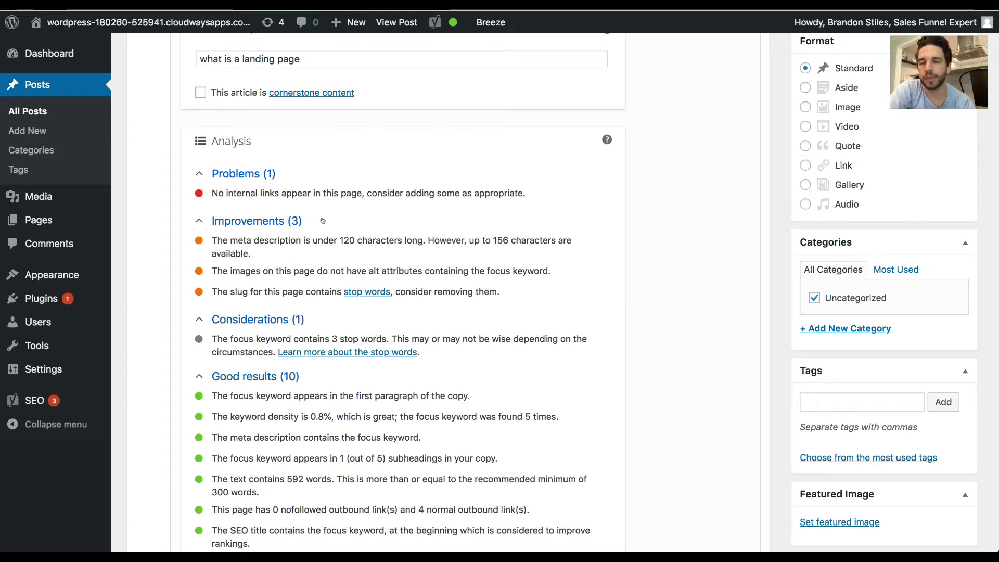
{"action": "scroll", "coordinate": [357, 249], "scroll_direction": "up", "scroll_amount": 8}
{"action": "left_click", "coordinate": [344, 253]}
{"action": "scroll", "coordinate": [341, 253], "scroll_direction": "down", "scroll_amount": 3}
{"action": "scroll", "coordinate": [341, 254], "scroll_direction": "down", "scroll_amount": 3}
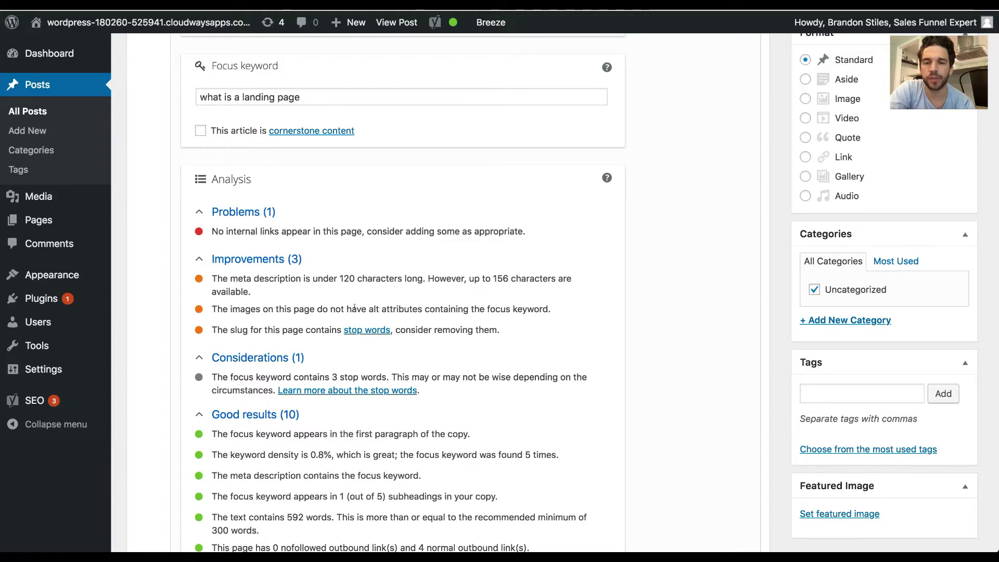
{"action": "scroll", "coordinate": [354, 308], "scroll_direction": "up", "scroll_amount": 15}
{"action": "scroll", "coordinate": [354, 307], "scroll_direction": "up", "scroll_amount": 2}
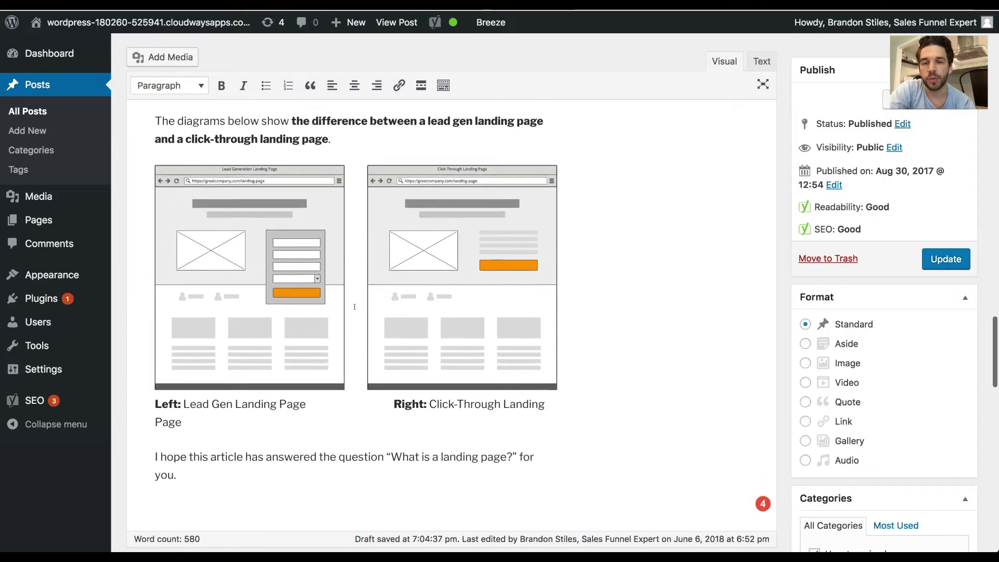
Set the diagrams image's alternative text to 'Landing page example' and update it
{"action": "left_click", "coordinate": [431, 290]}
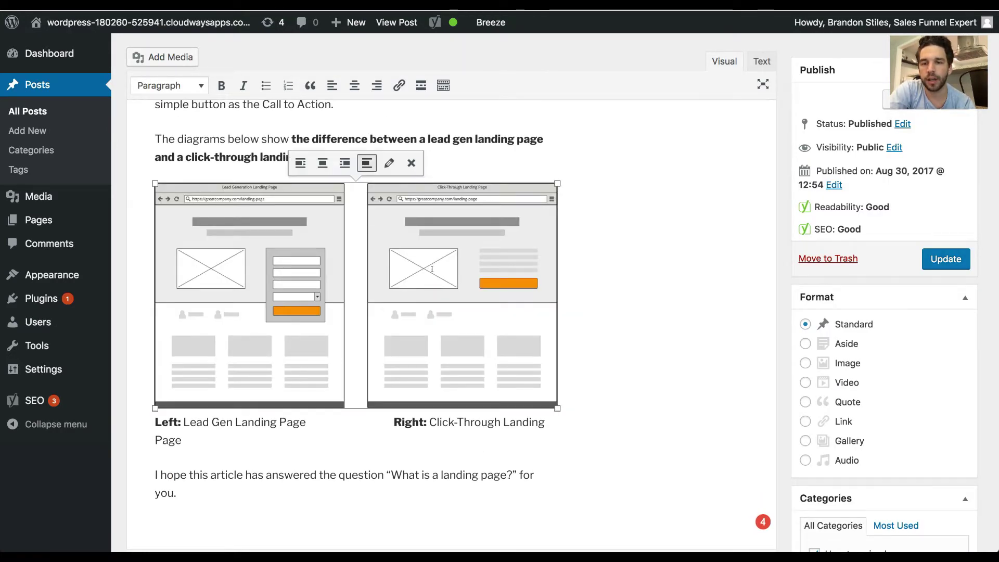
{"action": "left_click", "coordinate": [386, 164]}
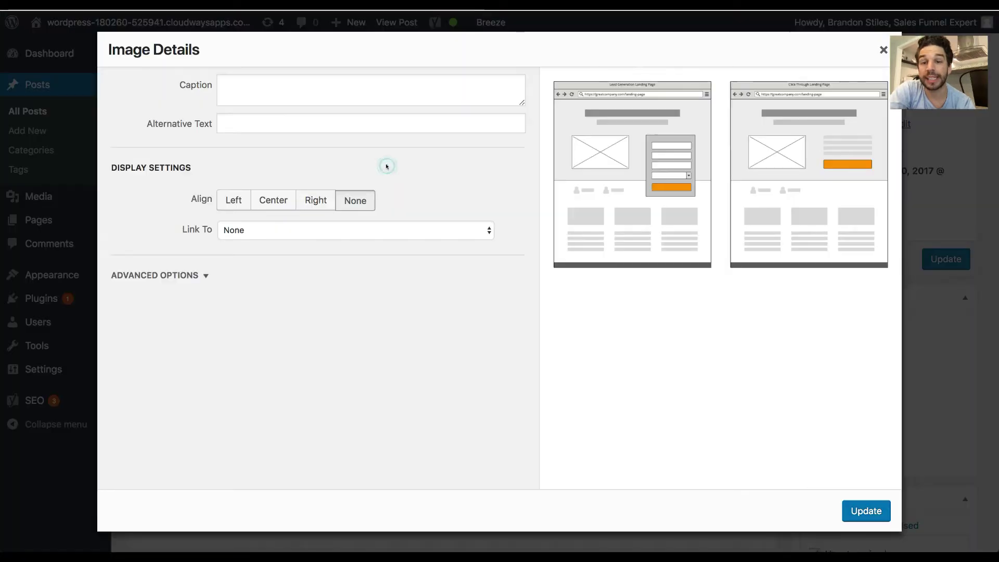
{"action": "left_click", "coordinate": [239, 119]}
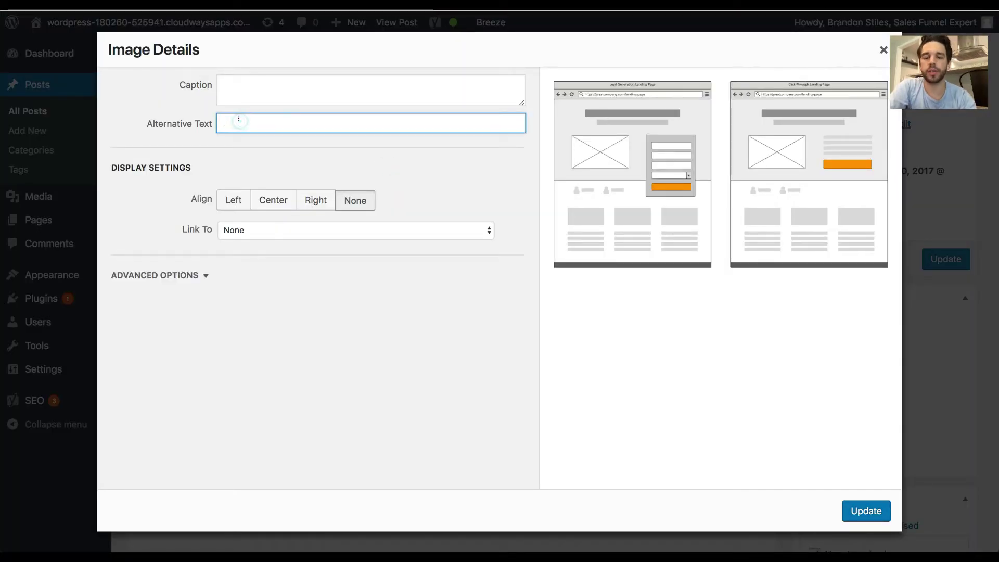
{"action": "type", "text": "Landing pa"}
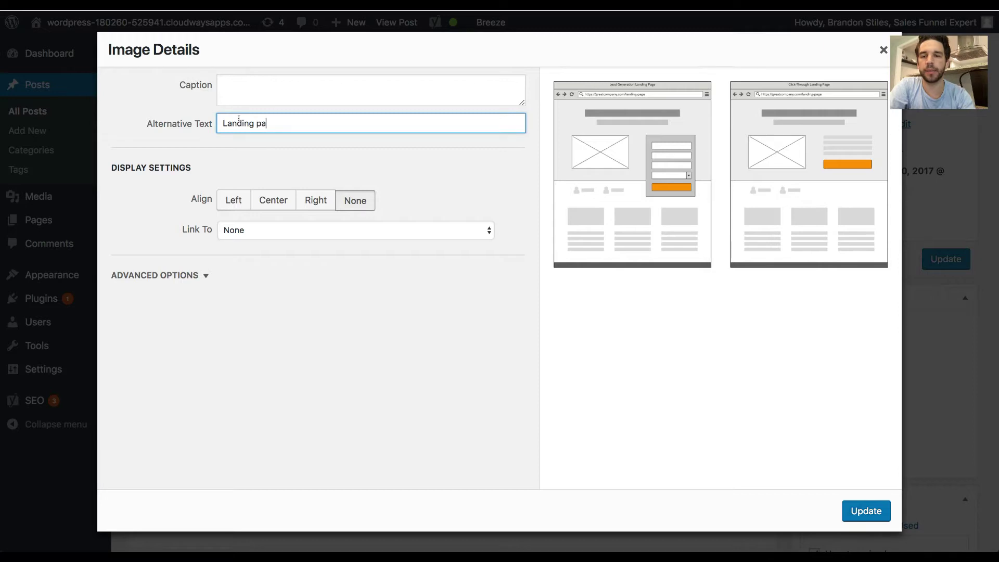
{"action": "type", "text": "ge example"}
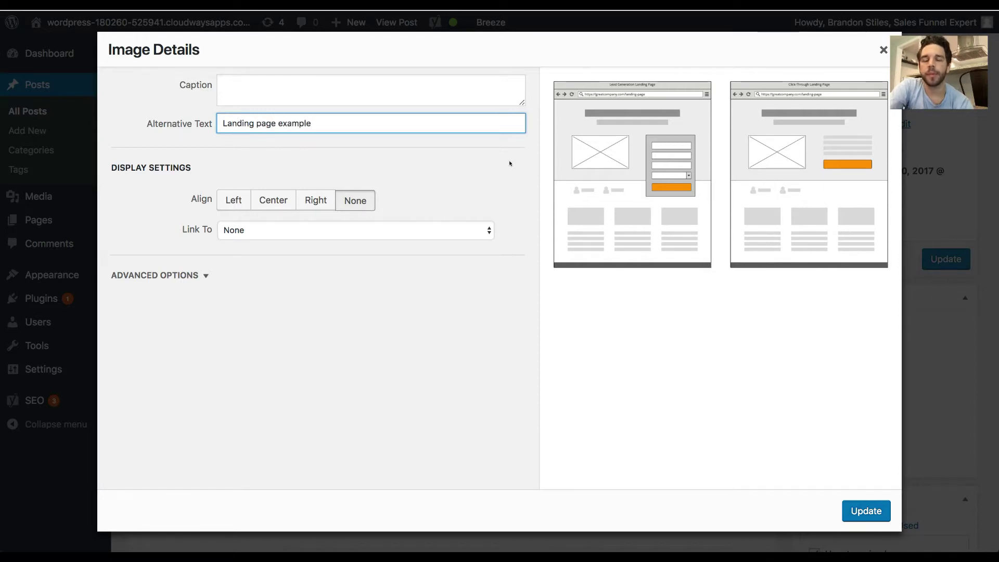
{"action": "left_click", "coordinate": [847, 510]}
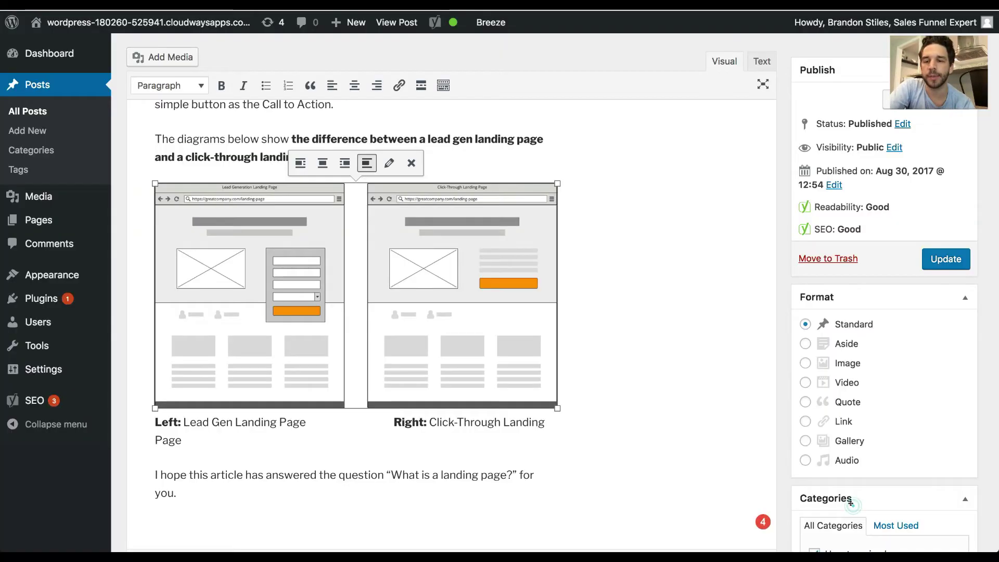
Scroll up and down through the remaining Yoast analysis suggestions for the post
{"action": "scroll", "coordinate": [559, 274], "scroll_direction": "down", "scroll_amount": 15}
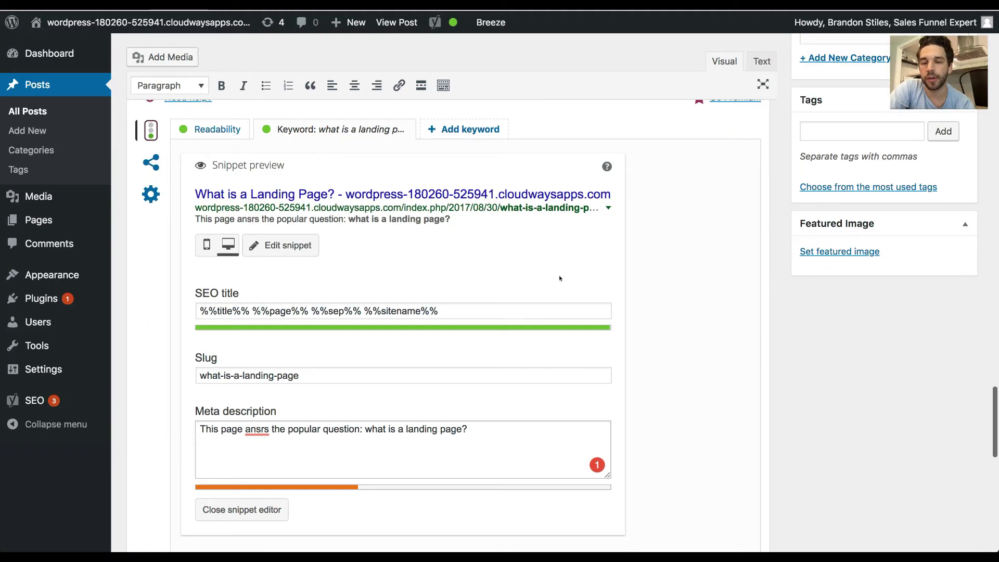
{"action": "scroll", "coordinate": [560, 279], "scroll_direction": "down", "scroll_amount": 6}
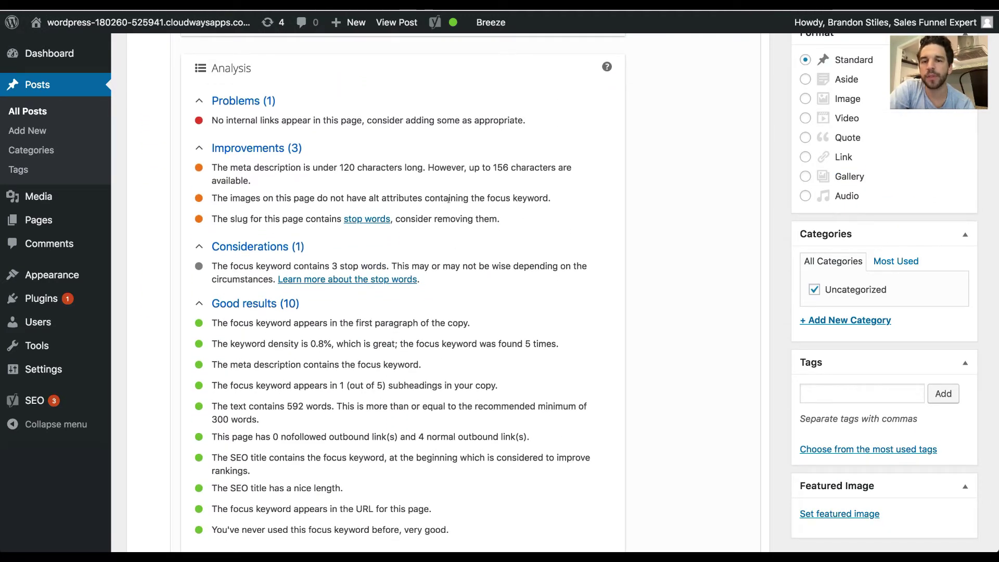
{"action": "scroll", "coordinate": [449, 200], "scroll_direction": "up", "scroll_amount": 3}
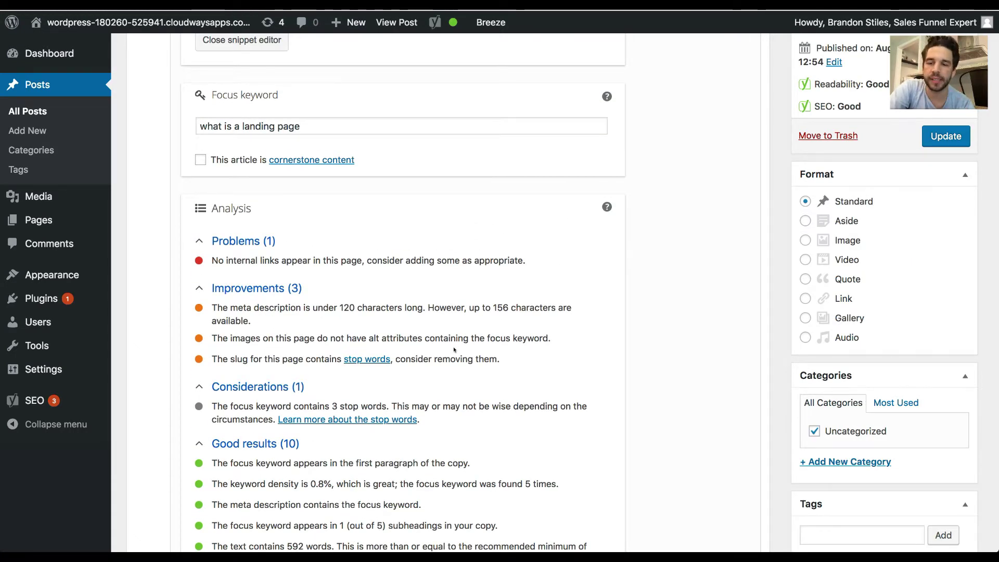
{"action": "scroll", "coordinate": [454, 350], "scroll_direction": "down", "scroll_amount": 5}
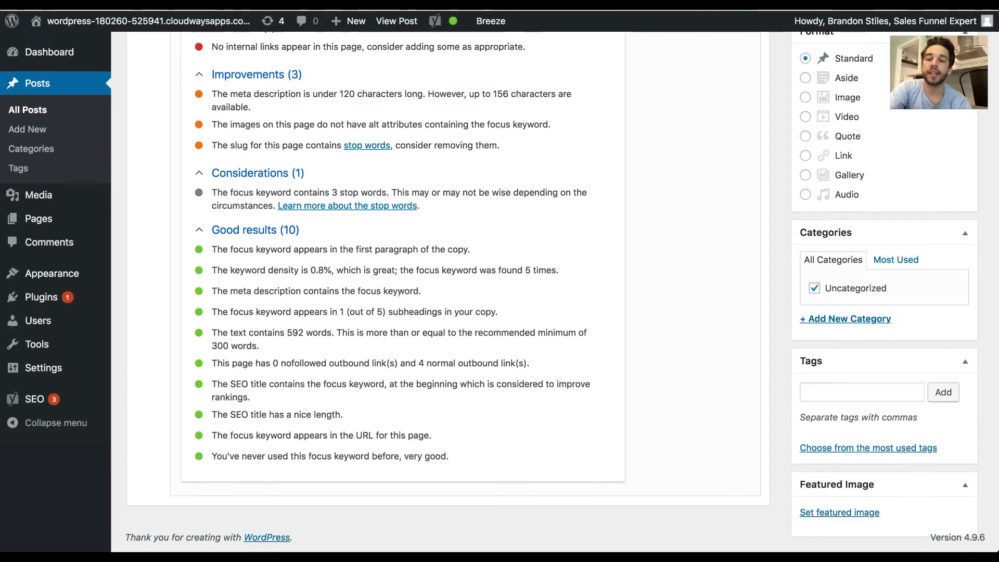
{"action": "scroll", "coordinate": [670, 284], "scroll_direction": "up", "scroll_amount": 20}
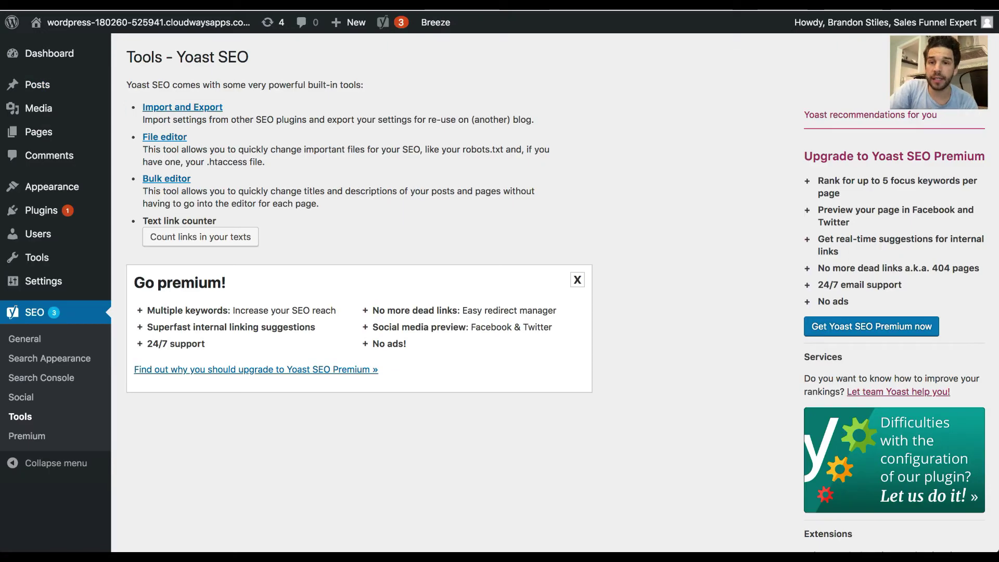
Show the Yoast Keyword Research submenu with AdWords External, Google Trends and SEO Book
{"action": "mouse_move", "coordinate": [379, 22]}
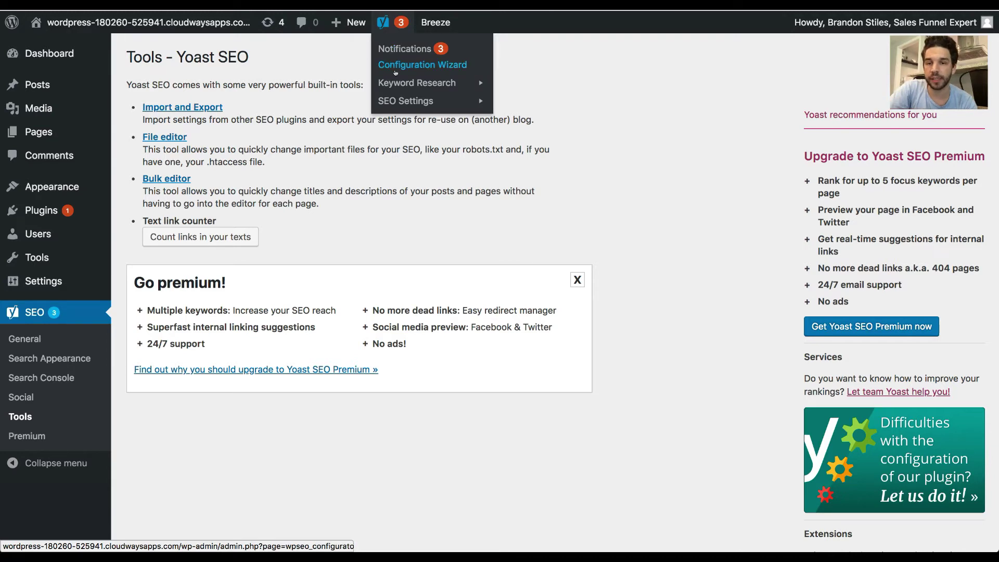
{"action": "mouse_move", "coordinate": [405, 100]}
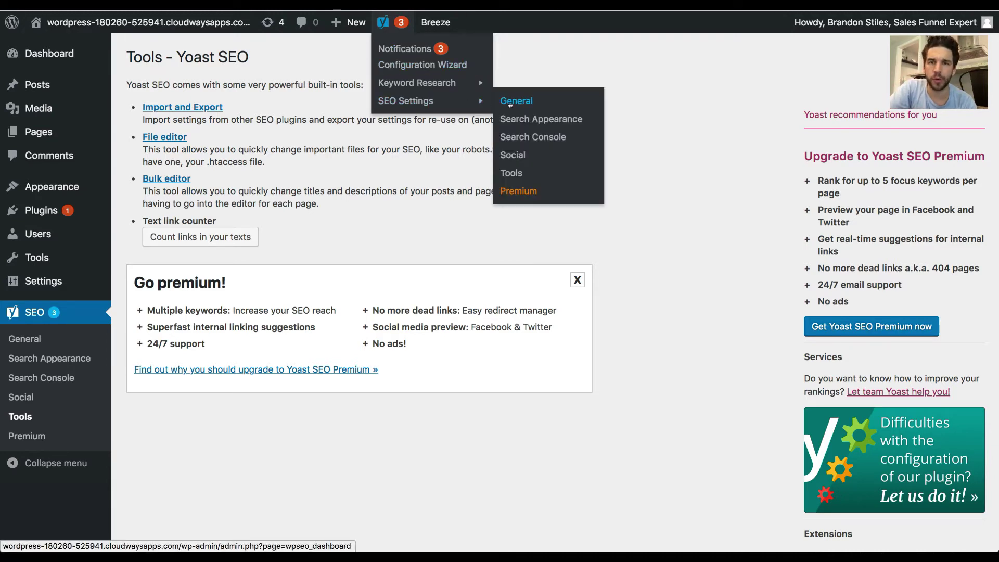
{"action": "mouse_move", "coordinate": [484, 81]}
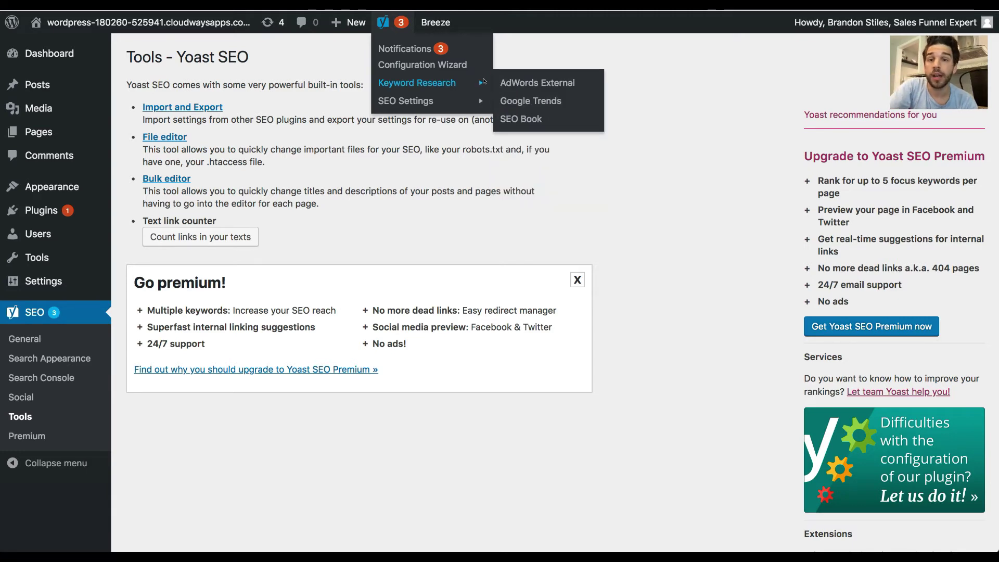